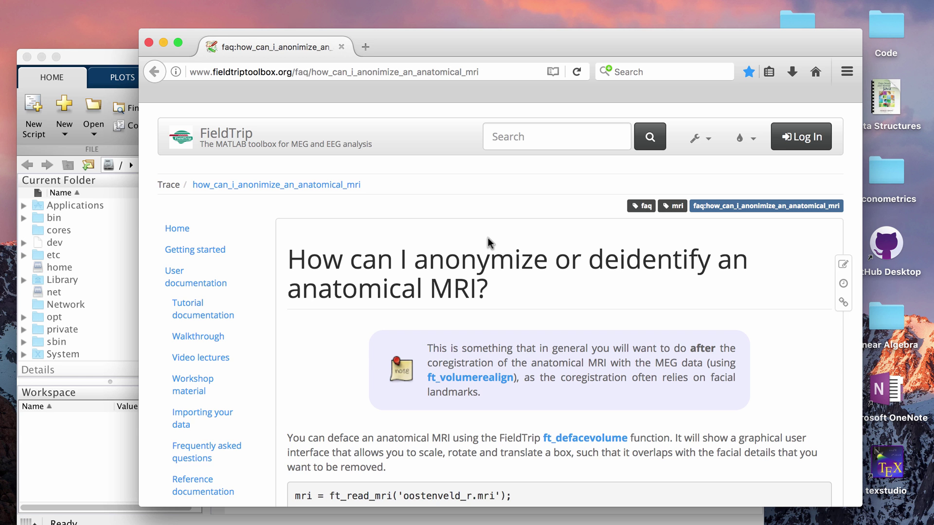
pyautogui.click(125, 105)
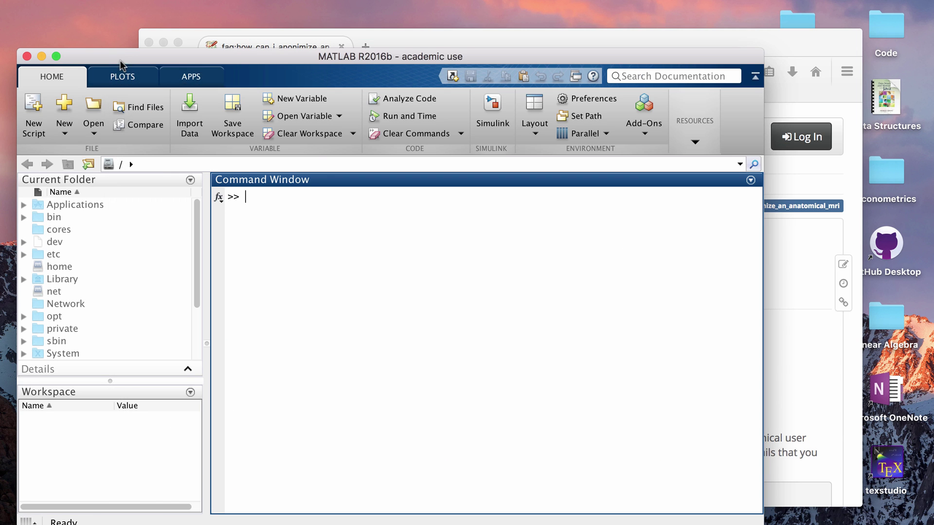
pyautogui.click(653, 35)
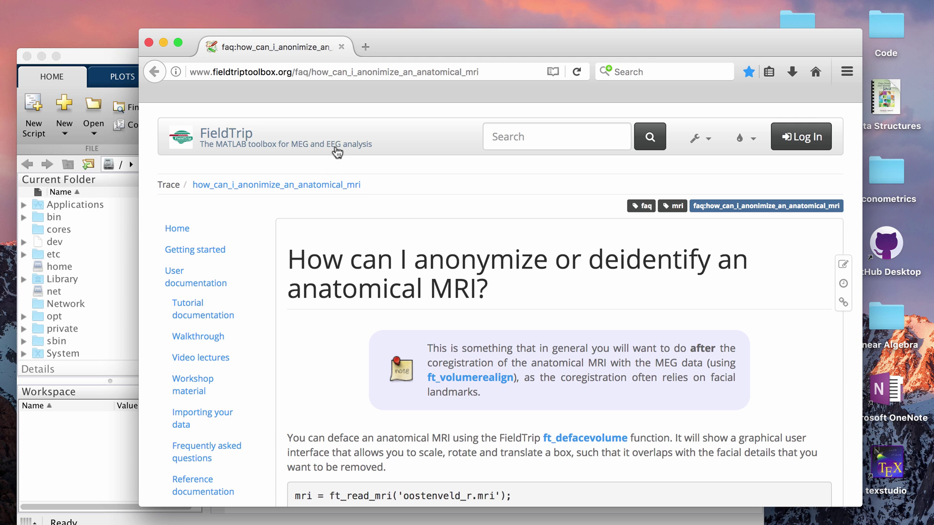
pyautogui.scroll(-20, 288, 395)
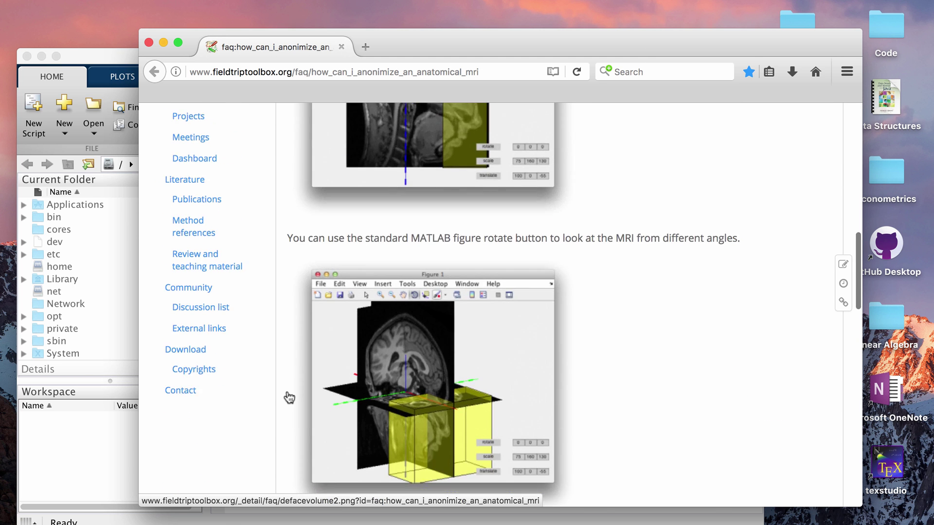
pyautogui.scroll(-6, 288, 393)
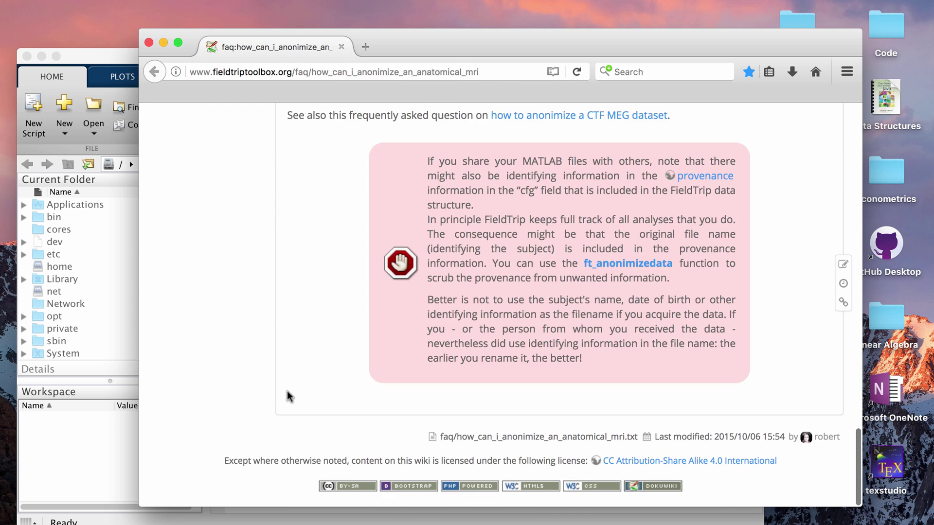
pyautogui.scroll(15, 288, 390)
pyautogui.scroll(10, 288, 393)
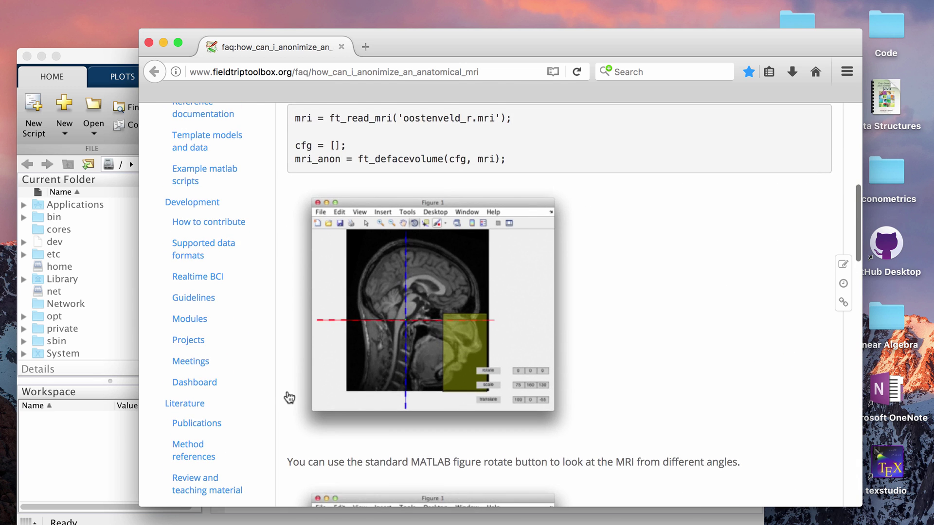
pyautogui.scroll(5, 288, 398)
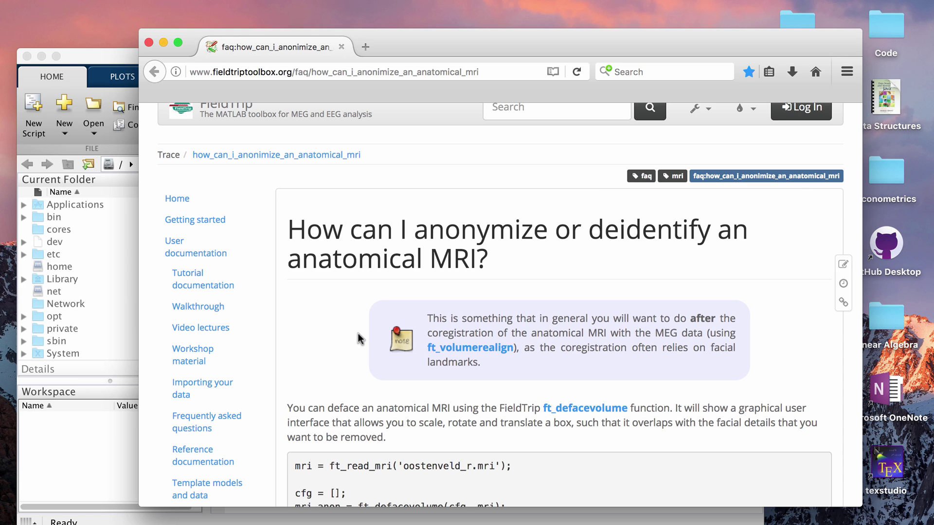
pyautogui.scroll(2, 359, 339)
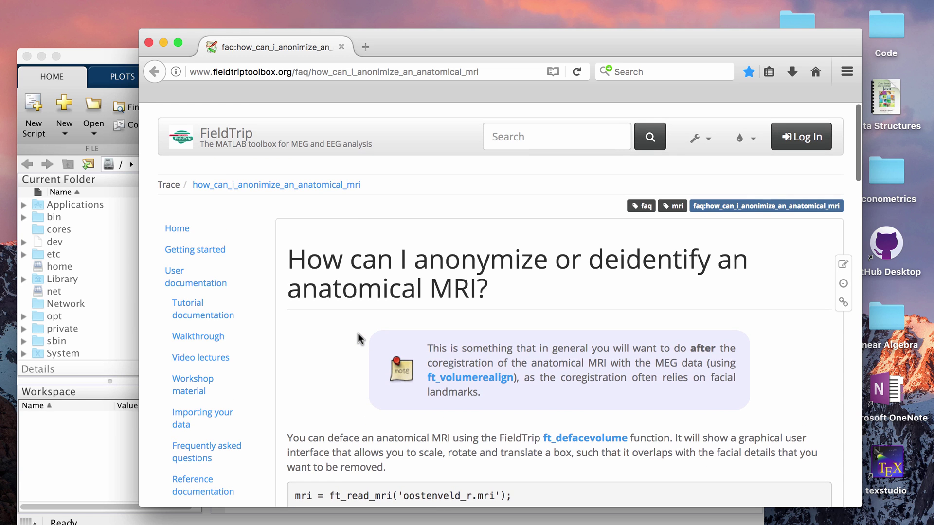
pyautogui.click(102, 67)
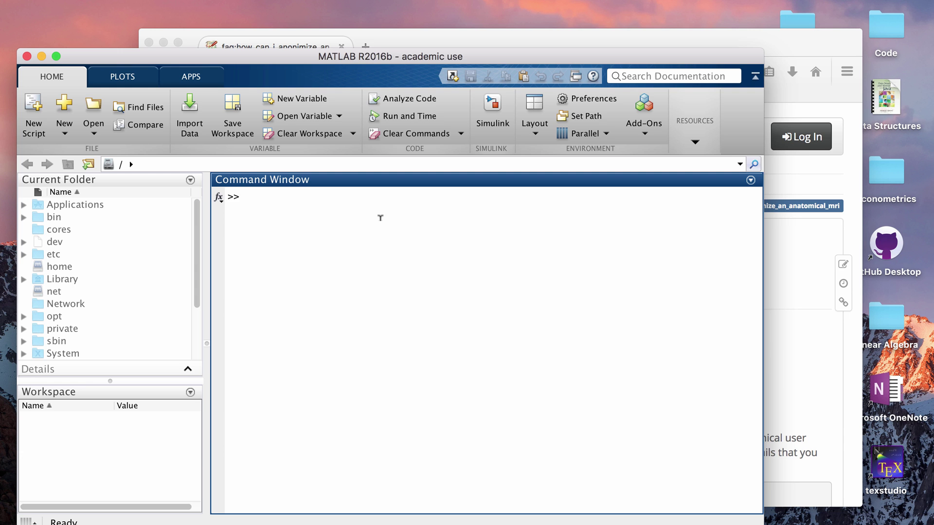
pyautogui.click(506, 32)
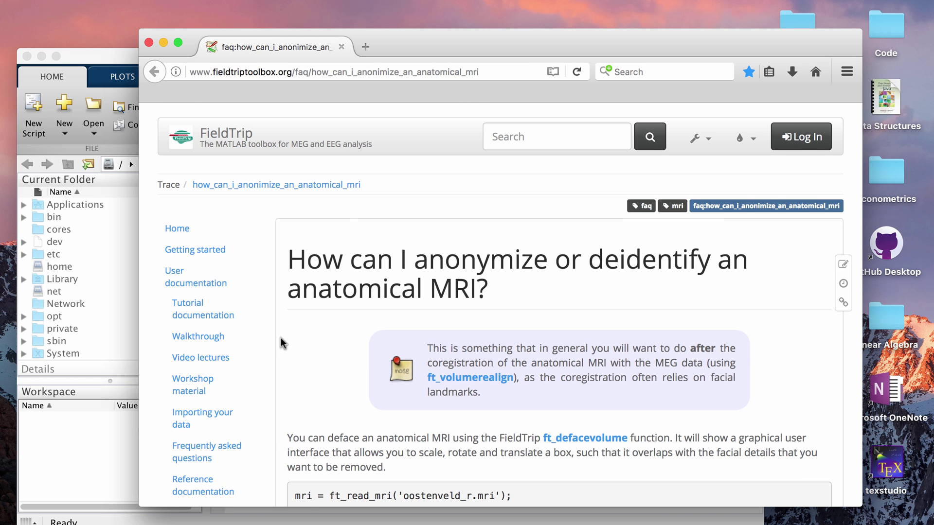
pyautogui.scroll(-3, 278, 343)
pyautogui.scroll(-1, 278, 343)
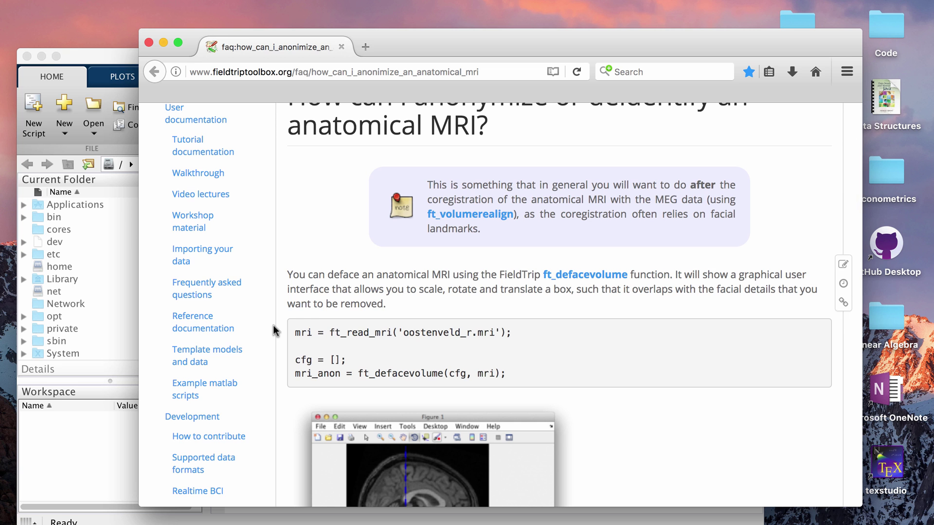
pyautogui.scroll(-3, 274, 327)
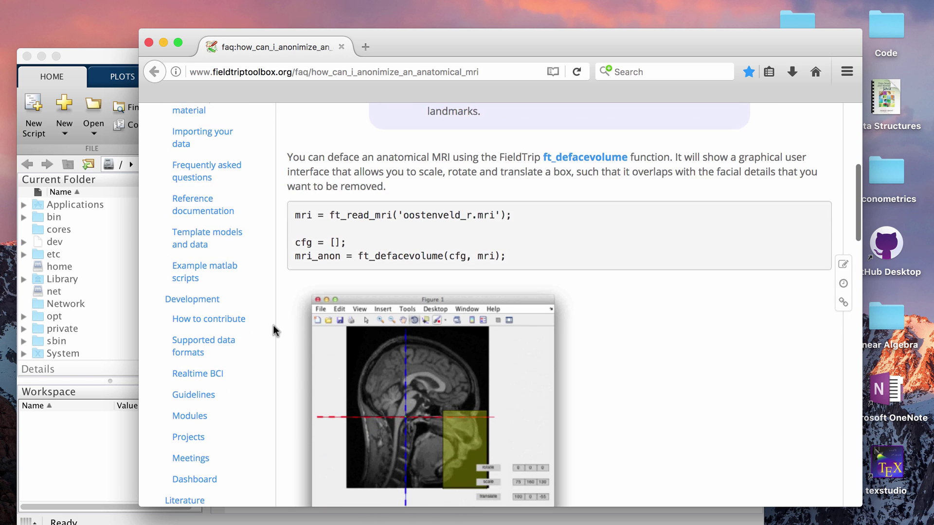
pyautogui.scroll(-15, 296, 336)
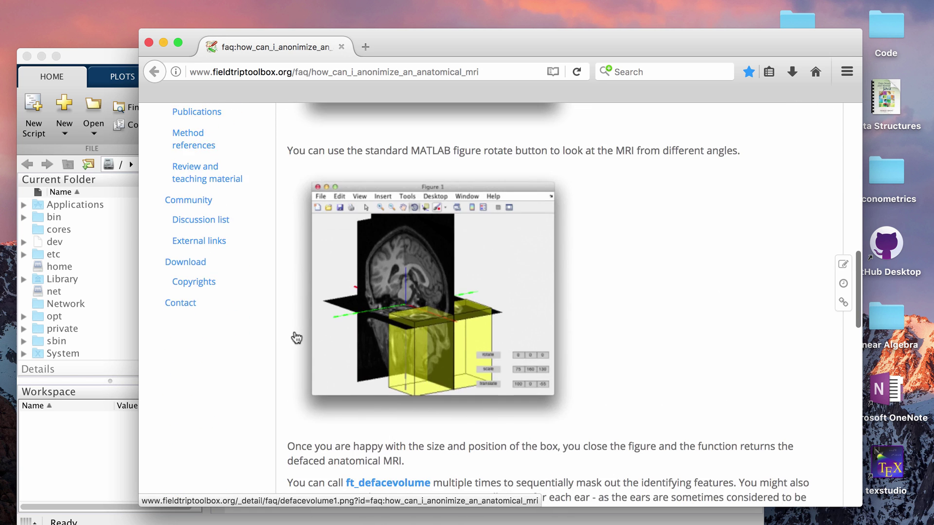
pyautogui.scroll(10, 296, 337)
pyautogui.scroll(6, 297, 337)
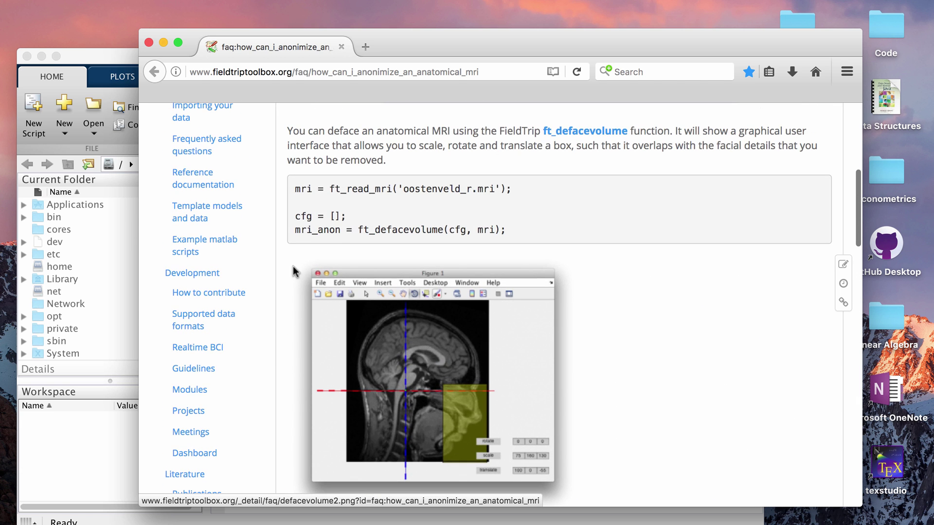
# Step: Browse MATLAB's Current Folder through Users and home to Downloads, select MAD.nii, and return to the FAQ
pyautogui.click(110, 60)
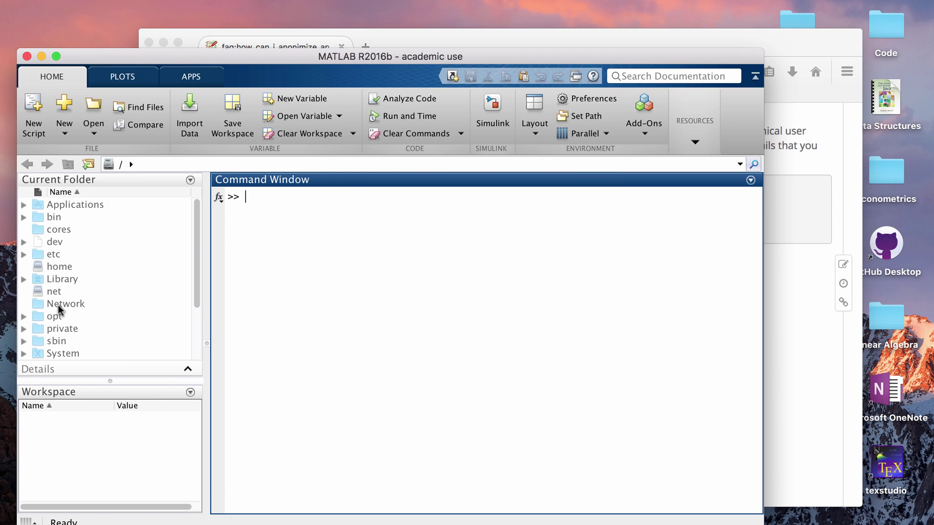
pyautogui.scroll(-3, 145, 266)
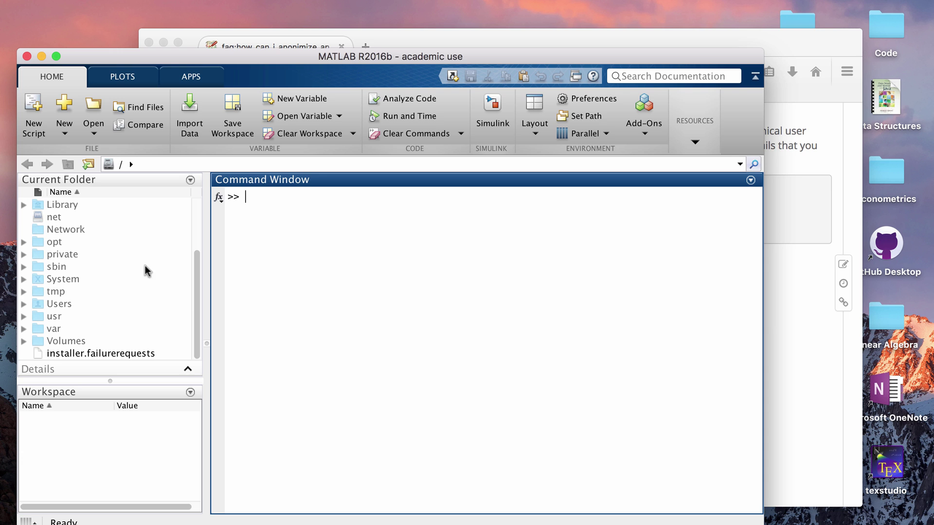
pyautogui.doubleClick(60, 302)
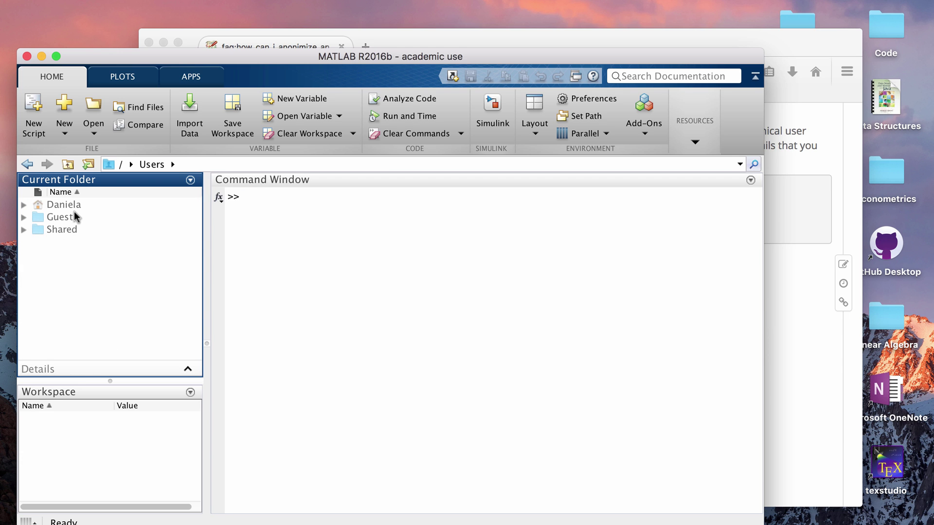
pyautogui.doubleClick(75, 205)
pyautogui.scroll(-2, 81, 299)
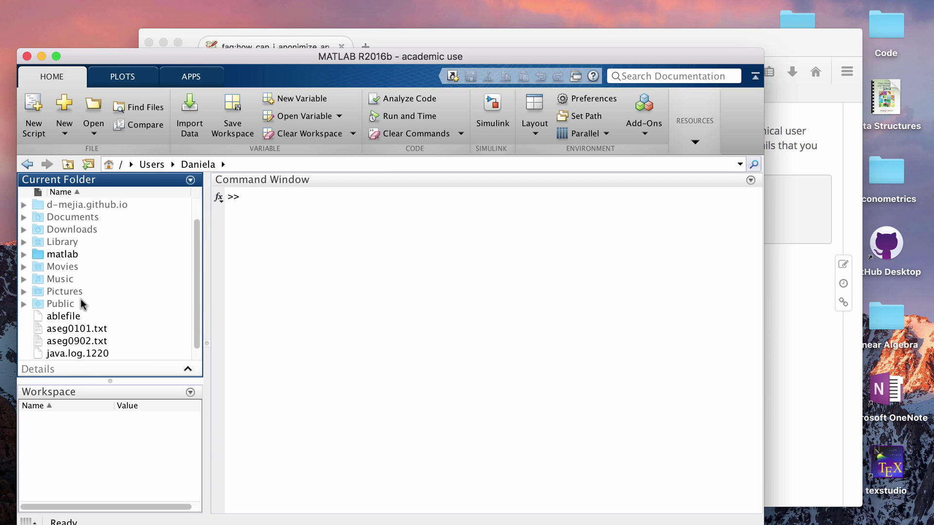
pyautogui.scroll(2, 81, 299)
pyautogui.doubleClick(83, 252)
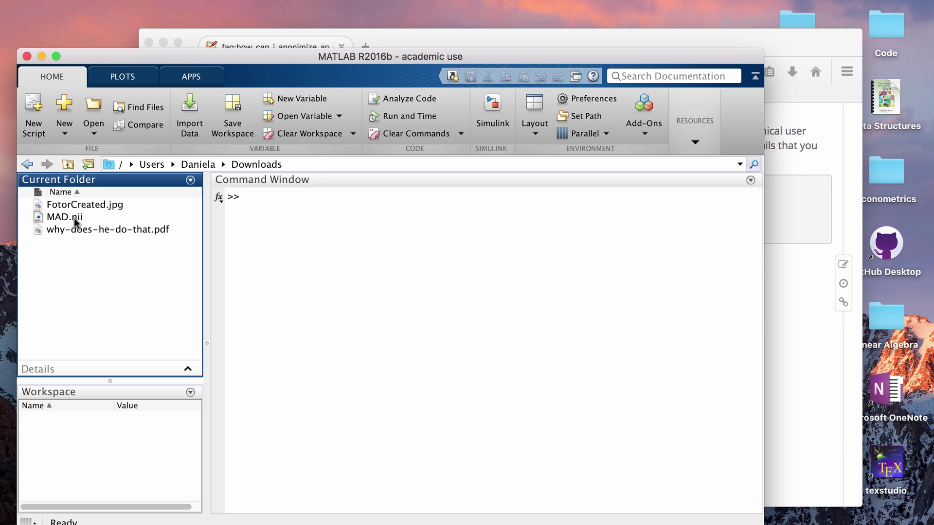
pyautogui.click(75, 219)
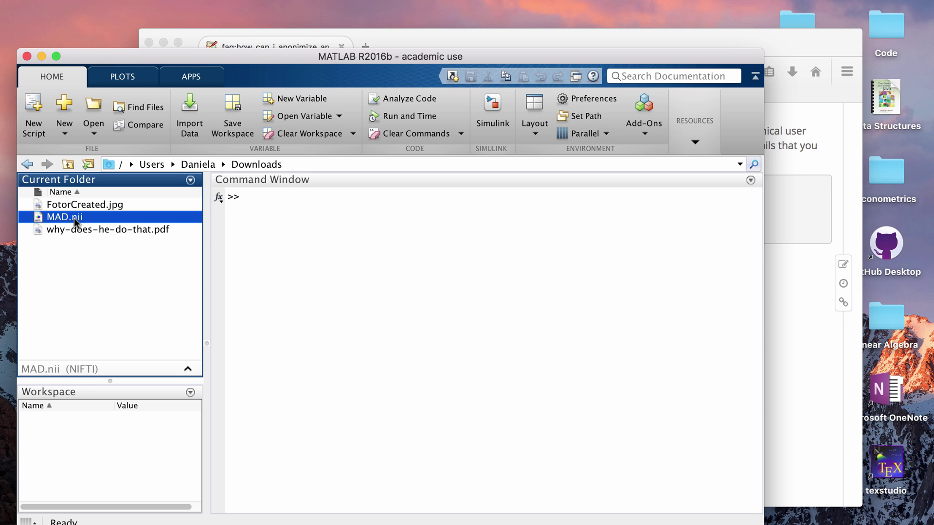
pyautogui.click(787, 355)
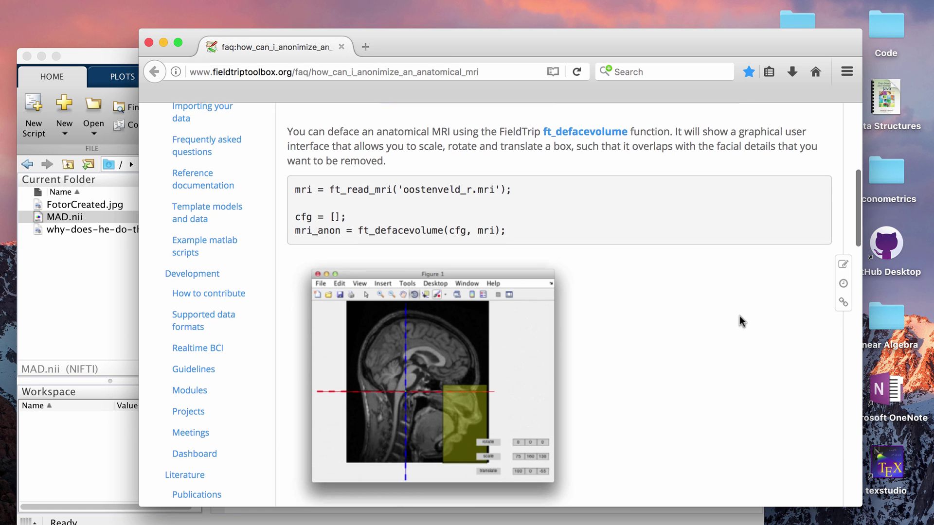
pyautogui.scroll(1, 740, 317)
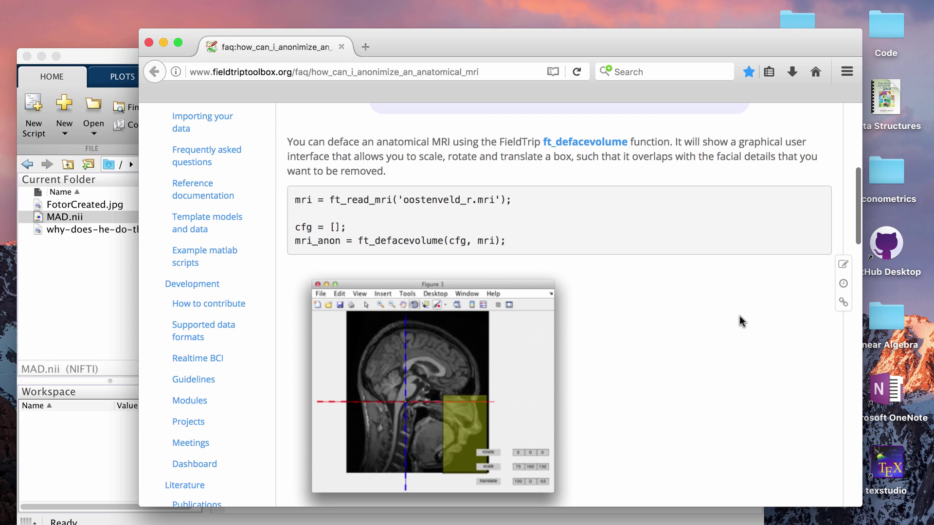
# Step: Load MAD.nii into mri by pasting the FAQ's ft_read_mri example and substituting the file name
pyautogui.tripleClick(419, 193)
pyautogui.press('super+c')
pyautogui.click(652, 297)
pyautogui.click(124, 62)
pyautogui.click(291, 223)
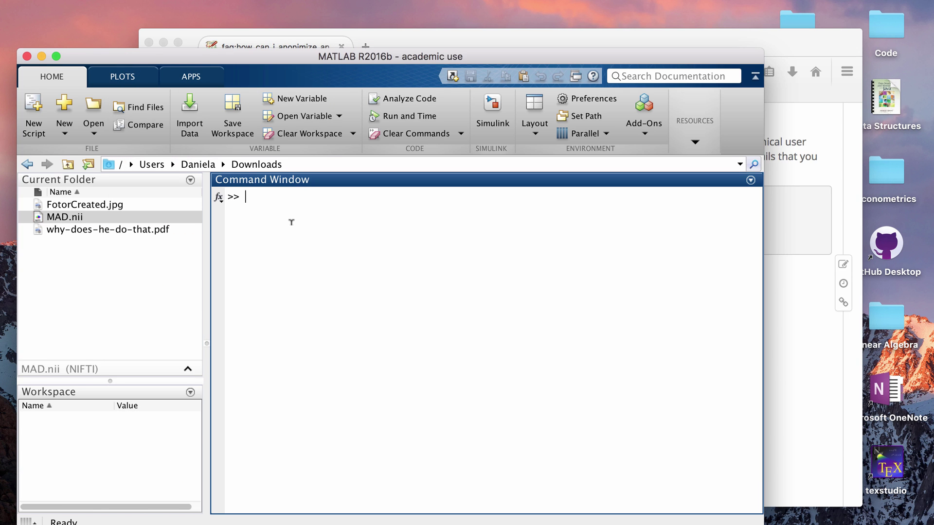
pyautogui.press('super+v')
pyautogui.press('Left')
pyautogui.press('Left')
pyautogui.press('Left')
pyautogui.press('BackSpace')
pyautogui.press('BackSpace')
pyautogui.press('BackSpace')
pyautogui.press('BackSpace')
pyautogui.press('BackSpace')
pyautogui.press('BackSpace')
pyautogui.press('BackSpace')
pyautogui.press('BackSpace')
pyautogui.press('BackSpace')
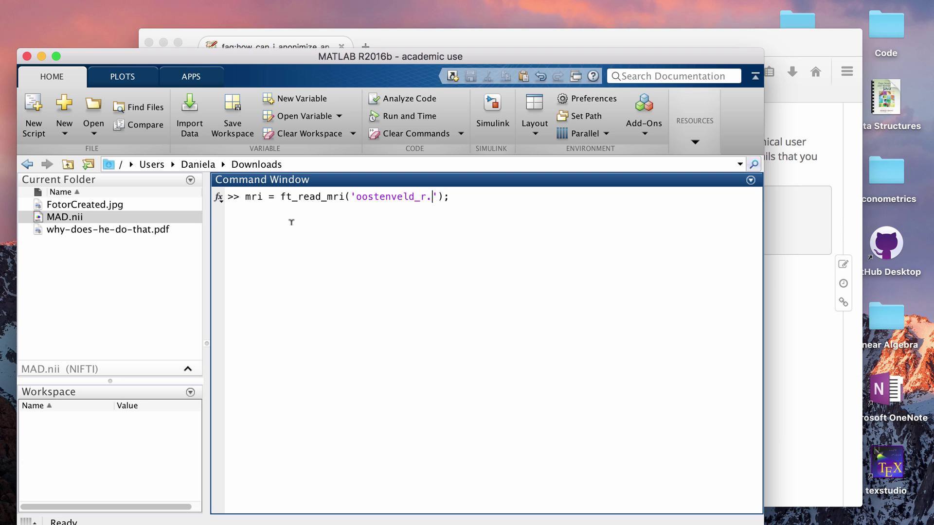
pyautogui.press('BackSpace')
pyautogui.press('BackSpace')
pyautogui.press('BackSpace')
pyautogui.press('BackSpace')
pyautogui.press('BackSpace')
pyautogui.press('BackSpace')
pyautogui.press('BackSpace')
pyautogui.write('MAD.nii')
pyautogui.press('Return')
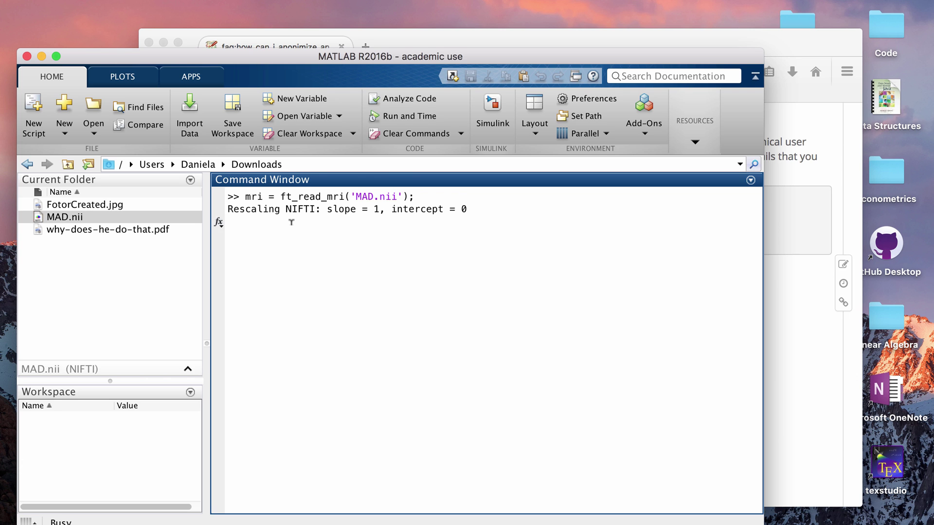
# Step: Run cfg = []; and mri_anon = ft_defacevolume(cfg, mri); copied from the FieldTrip page
pyautogui.click(649, 36)
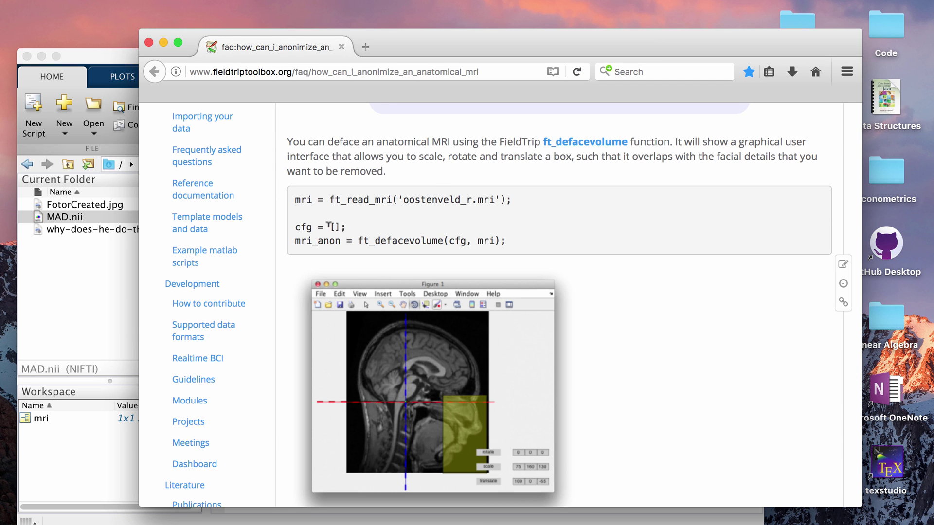
pyautogui.moveTo(346, 227); pyautogui.dragTo(108, 60)
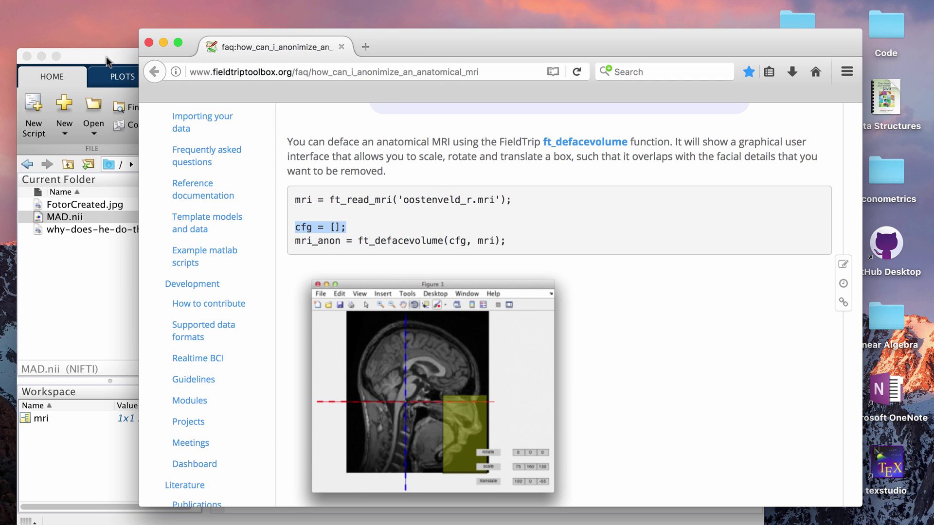
pyautogui.tripleClick(380, 237)
pyautogui.press('super+c')
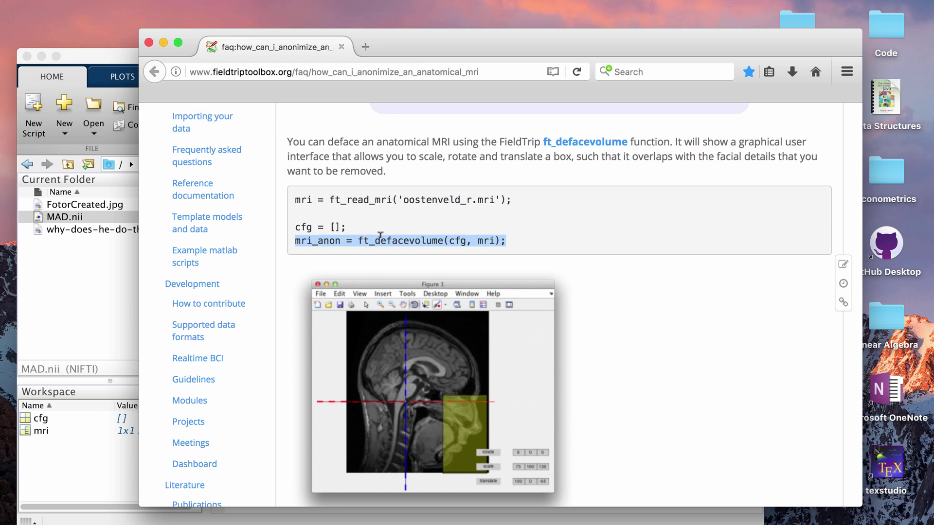
pyautogui.scroll(-4, 667, 370)
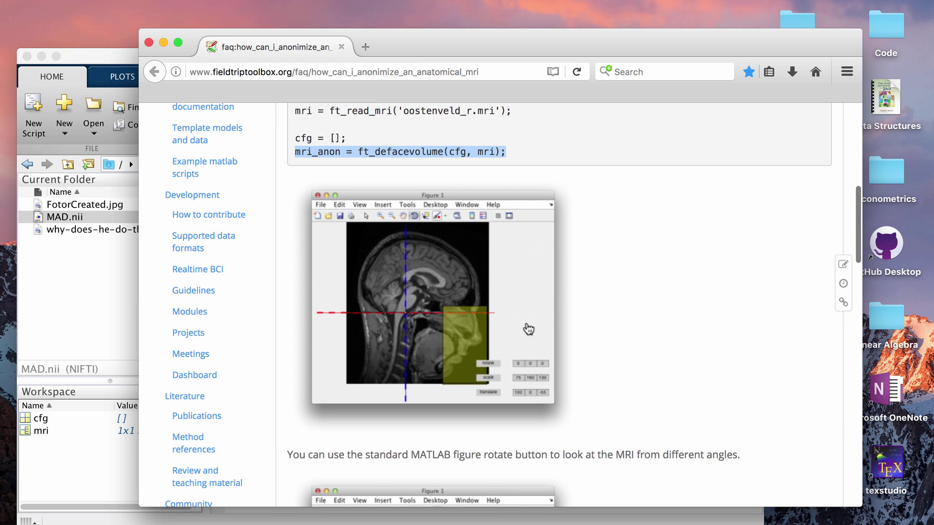
pyautogui.click(112, 54)
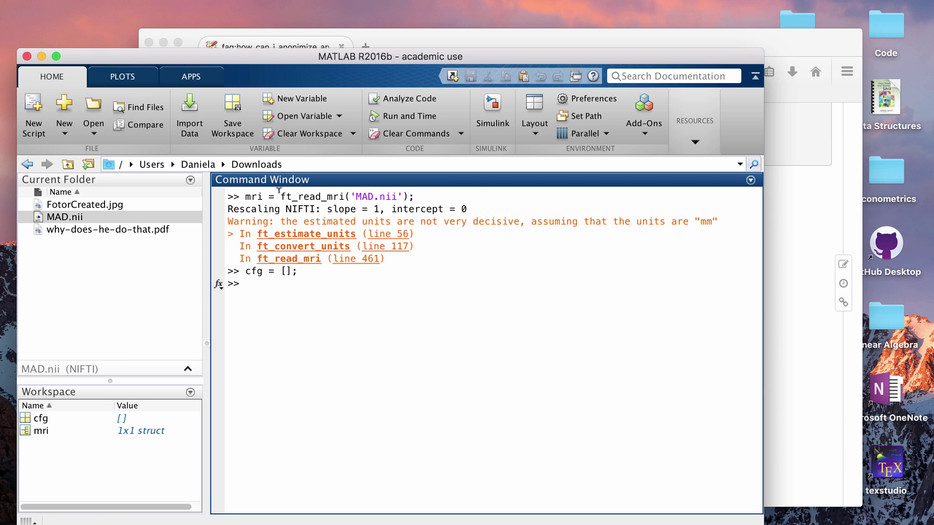
pyautogui.press('super+v')
pyautogui.press('Return')
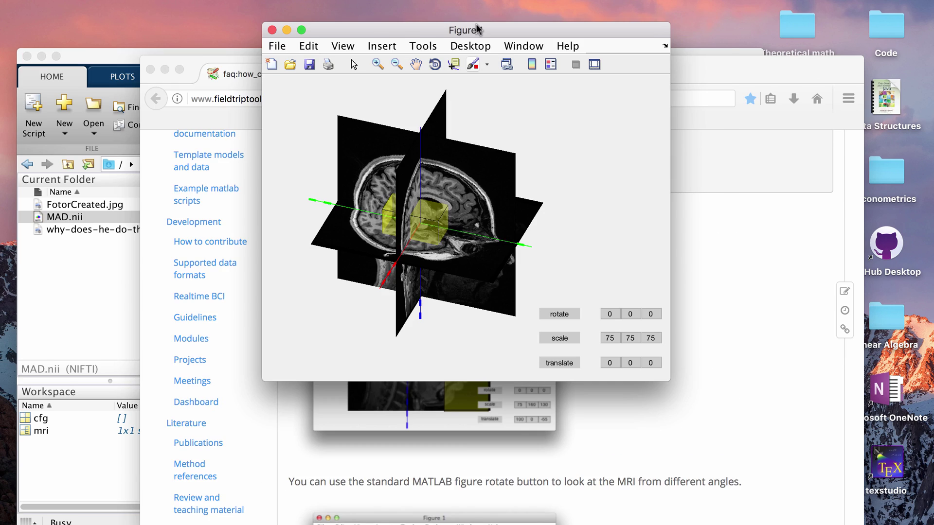
# Step: Enlarge the defacing figure and orbit the MRI between oblique and top-down views
pyautogui.doubleClick(478, 25)
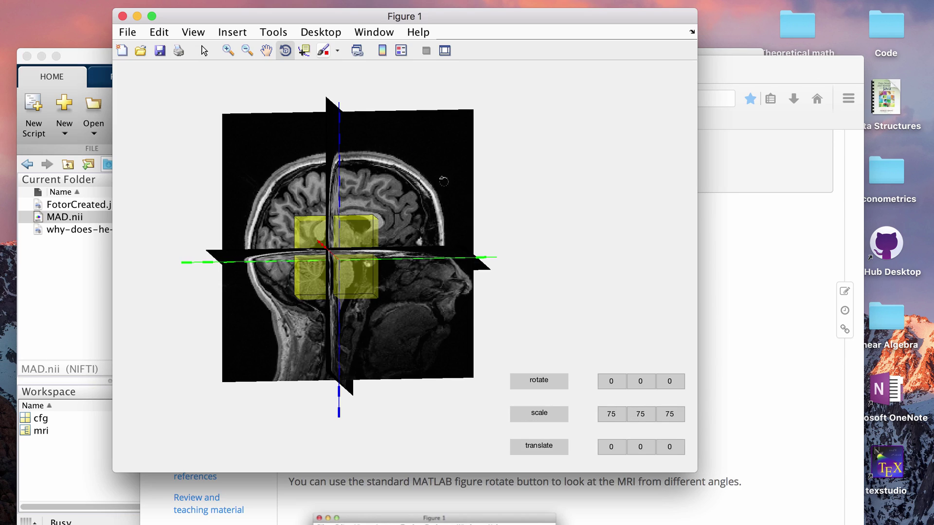
pyautogui.moveTo(425, 154); pyautogui.dragTo(394, 175)
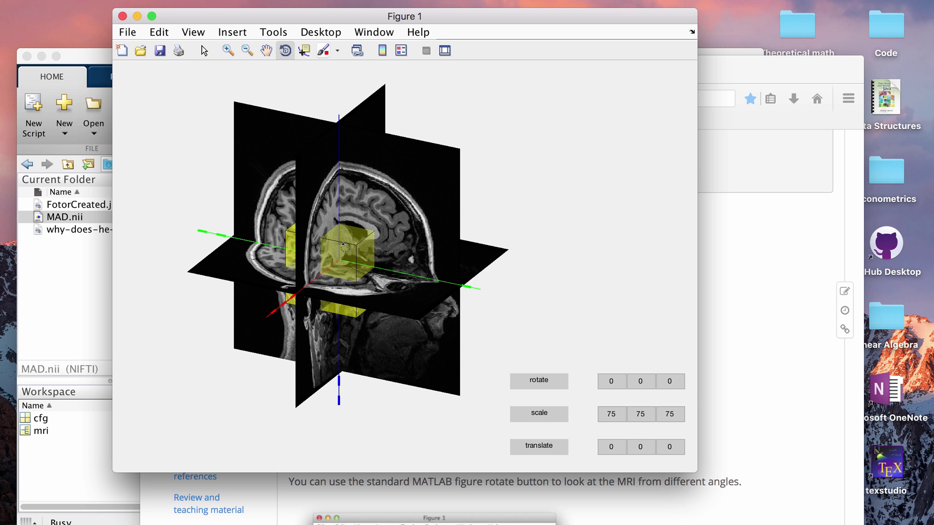
pyautogui.moveTo(410, 197); pyautogui.dragTo(453, 188)
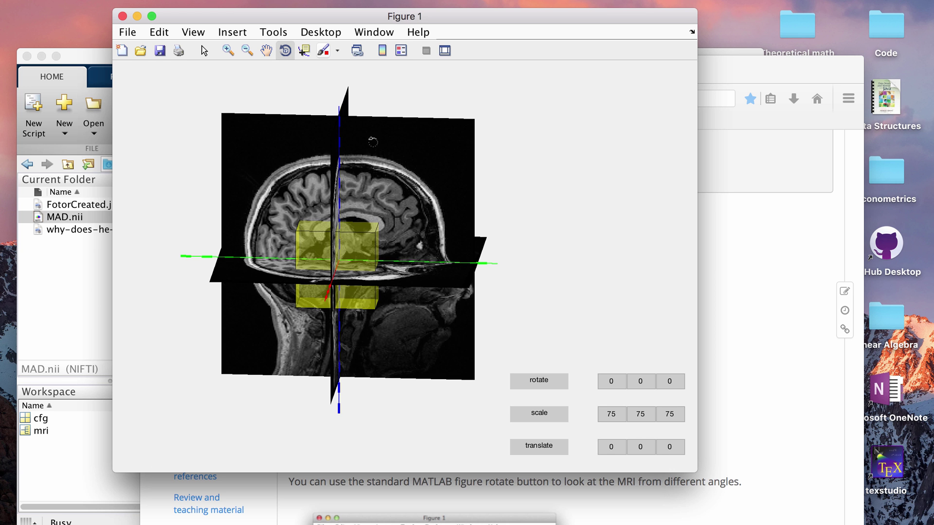
pyautogui.moveTo(399, 159)
pyautogui.mouseDown()
pyautogui.moveTo(387, 370)
pyautogui.moveTo(397, 154)
pyautogui.mouseUp()
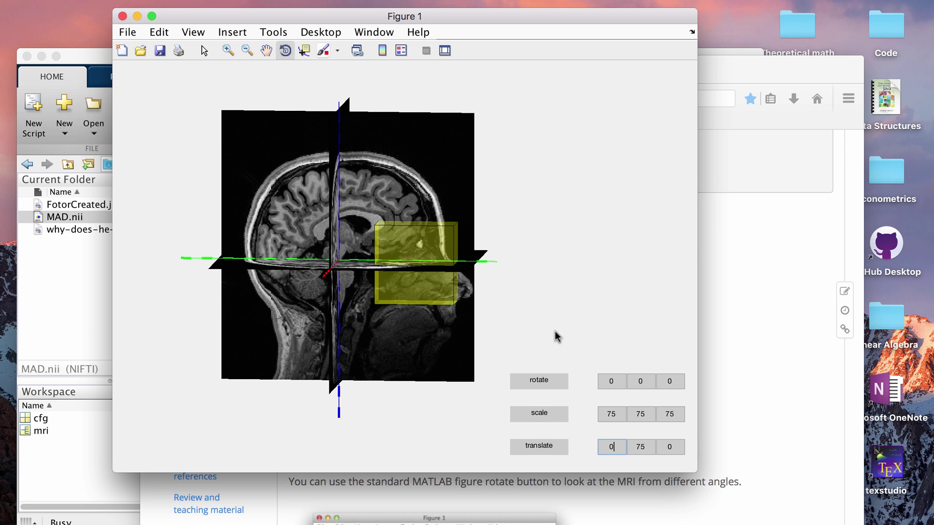
# Step: Move the box with translate y 90 and z -35, orbiting to check its placement
pyautogui.click(665, 443)
pyautogui.click(616, 445)
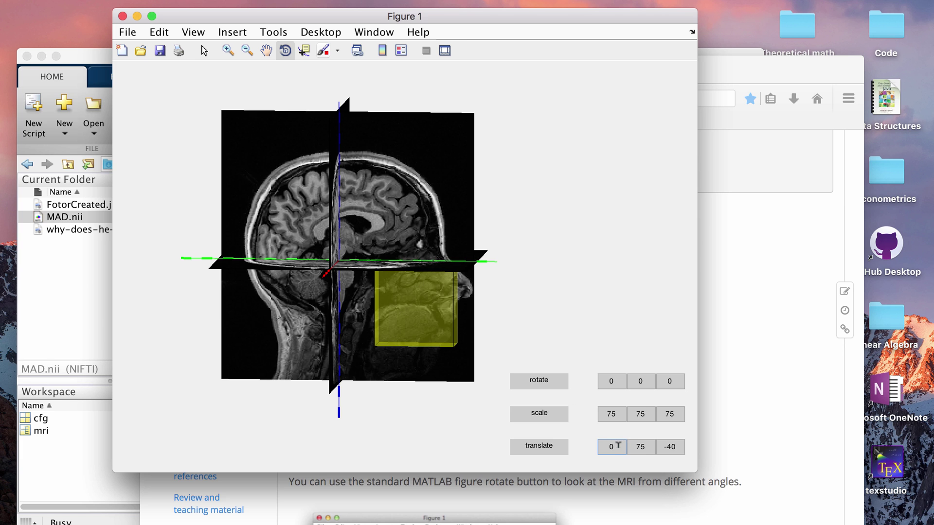
pyautogui.press('Tab')
pyautogui.write('90')
pyautogui.moveTo(369, 282); pyautogui.dragTo(309, 330)
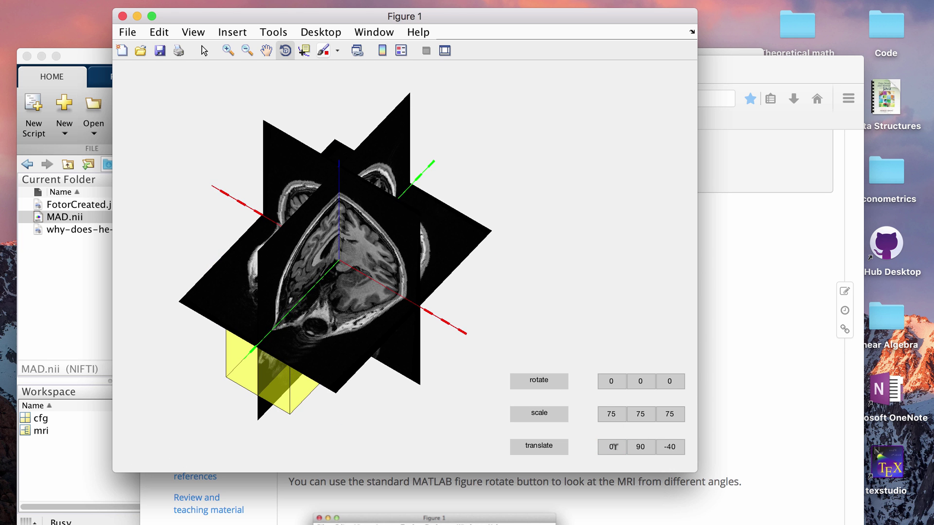
pyautogui.doubleClick(667, 445)
pyautogui.write('-35')
pyautogui.moveTo(389, 282)
pyautogui.mouseDown()
pyautogui.moveTo(341, 292)
pyautogui.moveTo(376, 283)
pyautogui.mouseUp()
# Step: Keep the y scale at 75 and try z scales of 90 then 80, rotating to inspect
pyautogui.click(636, 414)
pyautogui.write('1')
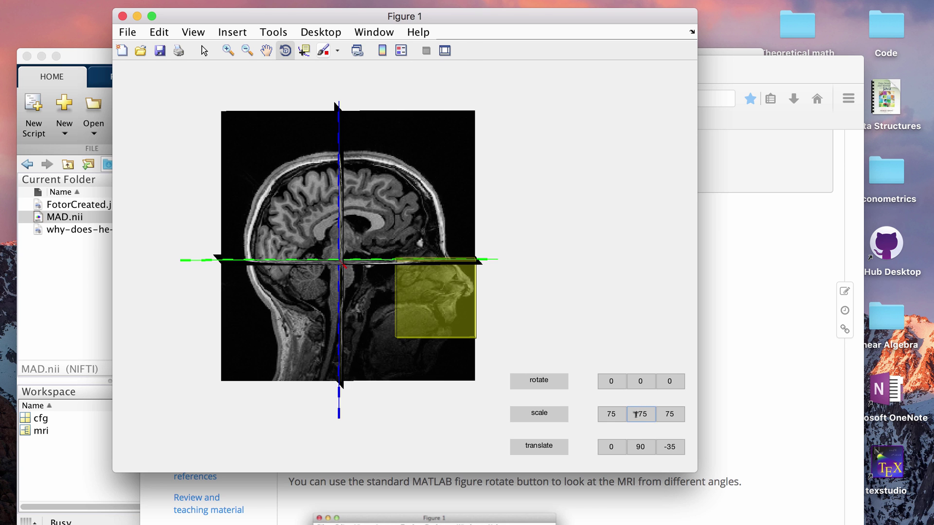
pyautogui.click(617, 414)
pyautogui.click(637, 414)
pyautogui.press('BackSpace')
pyautogui.click(665, 414)
pyautogui.write('1')
pyautogui.click(618, 414)
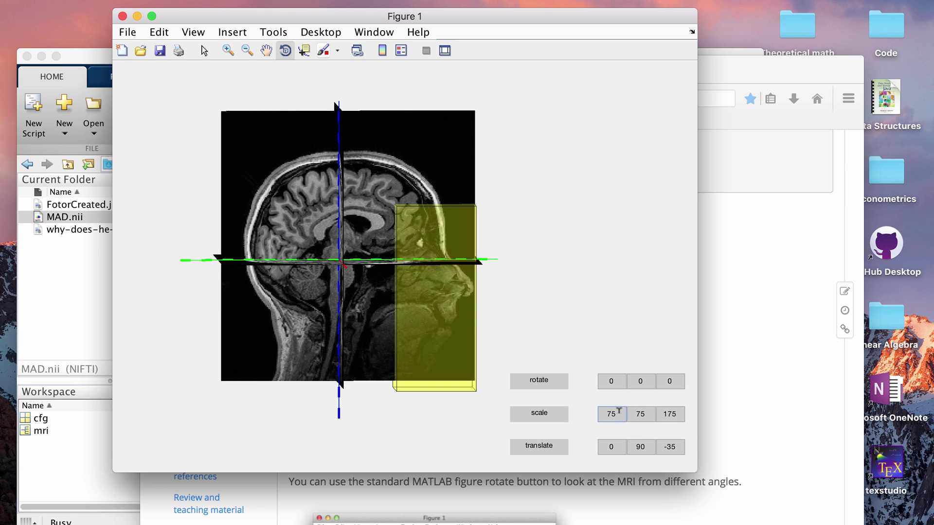
pyautogui.click(680, 412)
pyautogui.click(640, 413)
pyautogui.doubleClick(680, 412)
pyautogui.write('90')
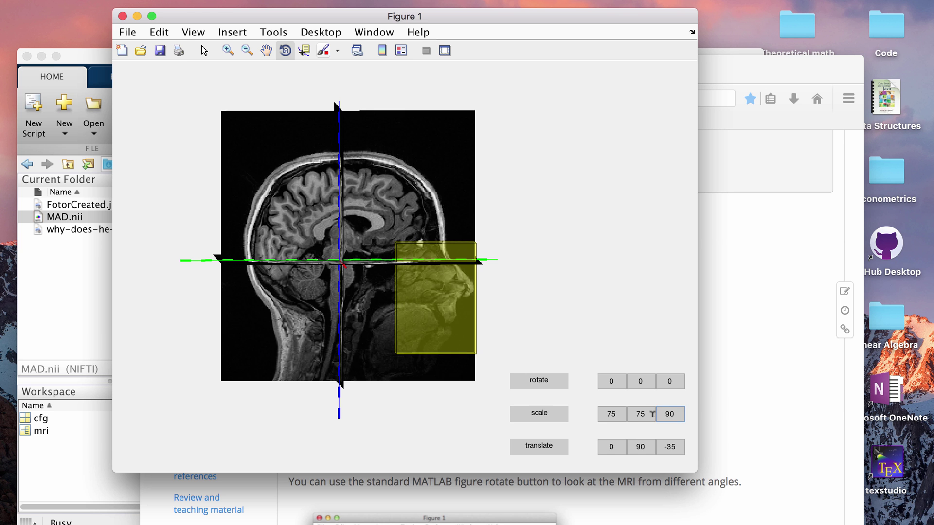
pyautogui.click(640, 414)
pyautogui.doubleClick(670, 413)
pyautogui.write('80')
pyautogui.click(647, 414)
pyautogui.moveTo(301, 227); pyautogui.dragTo(480, 230)
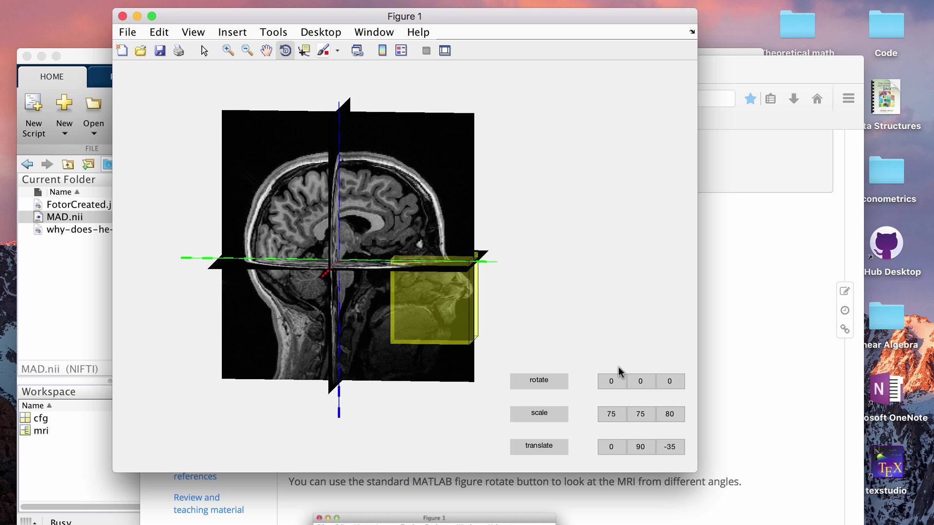
# Step: Try x scale 175, z scale 83 and z offset -40, then view from the side
pyautogui.doubleClick(611, 415)
pyautogui.write('175')
pyautogui.press('Tab')
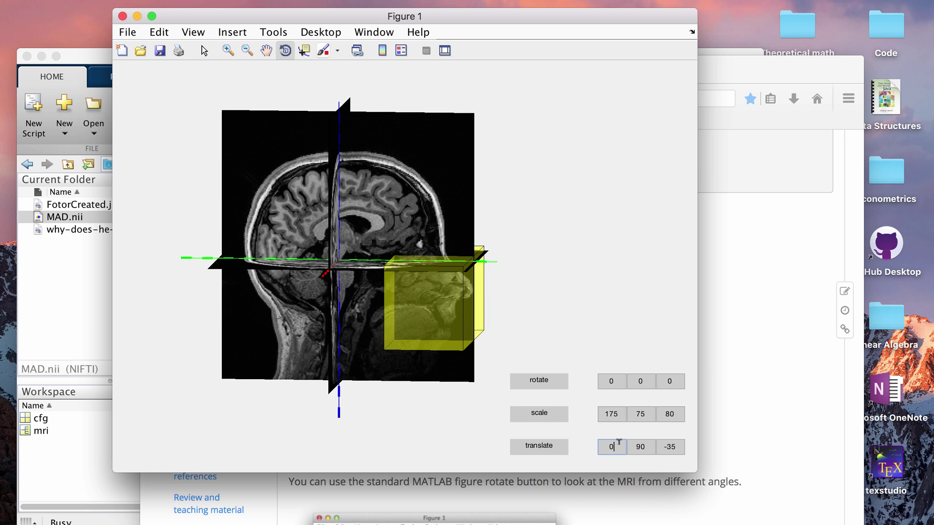
pyautogui.click(670, 447)
pyautogui.doubleClick(669, 414)
pyautogui.write('83')
pyautogui.click(676, 378)
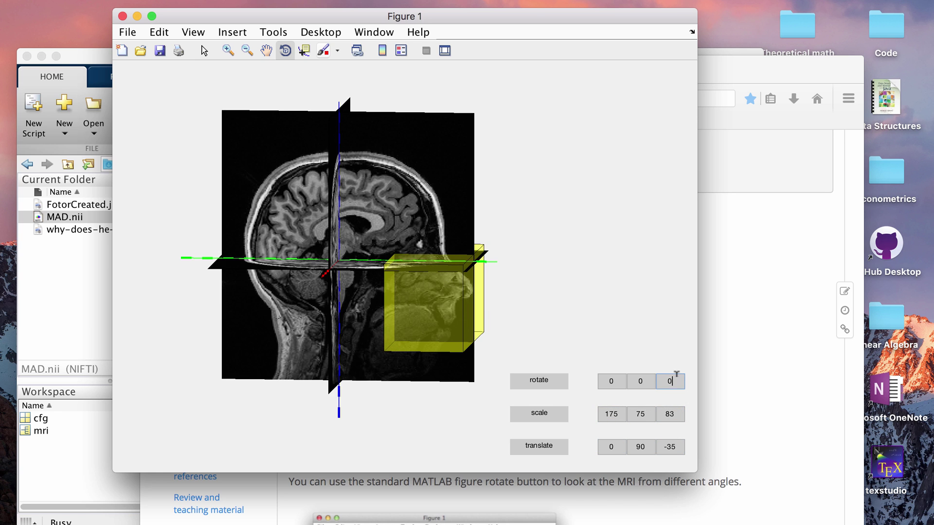
pyautogui.doubleClick(675, 446)
pyautogui.write('-40')
pyautogui.moveTo(438, 214); pyautogui.dragTo(385, 219)
# Step: Finalize x scale 120, z scale 100 and z offset -50, orbiting to confirm face coverage
pyautogui.doubleClick(611, 414)
pyautogui.write('105')
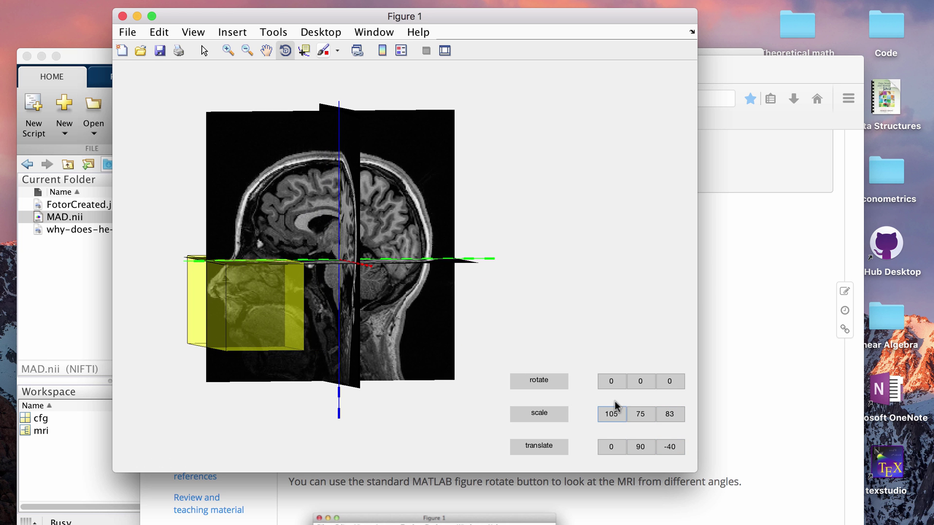
pyautogui.press('Return')
pyautogui.write('12')
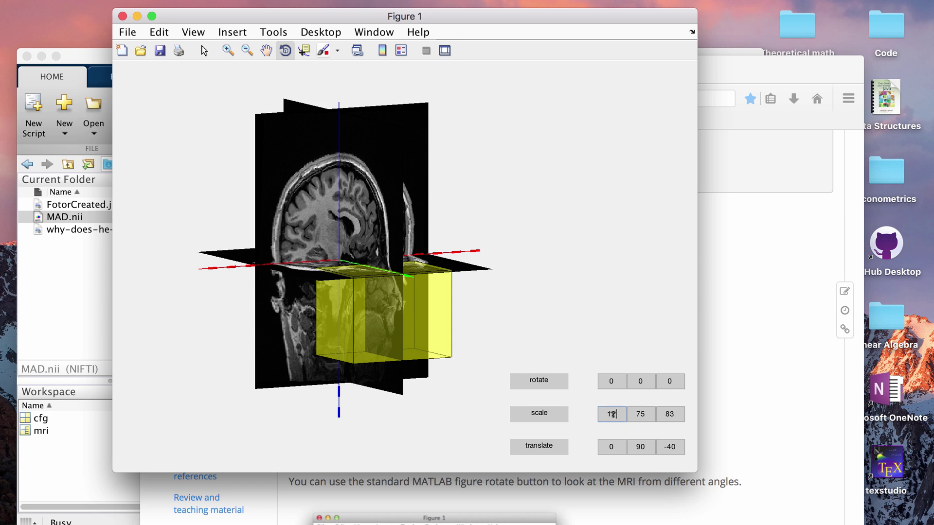
pyautogui.write('0')
pyautogui.press('Return')
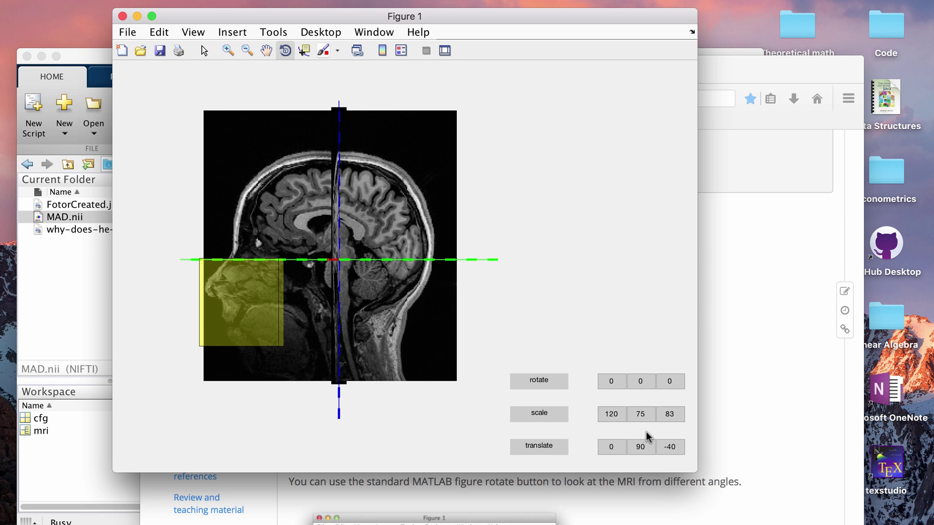
pyautogui.doubleClick(670, 414)
pyautogui.write('100')
pyautogui.click(671, 446)
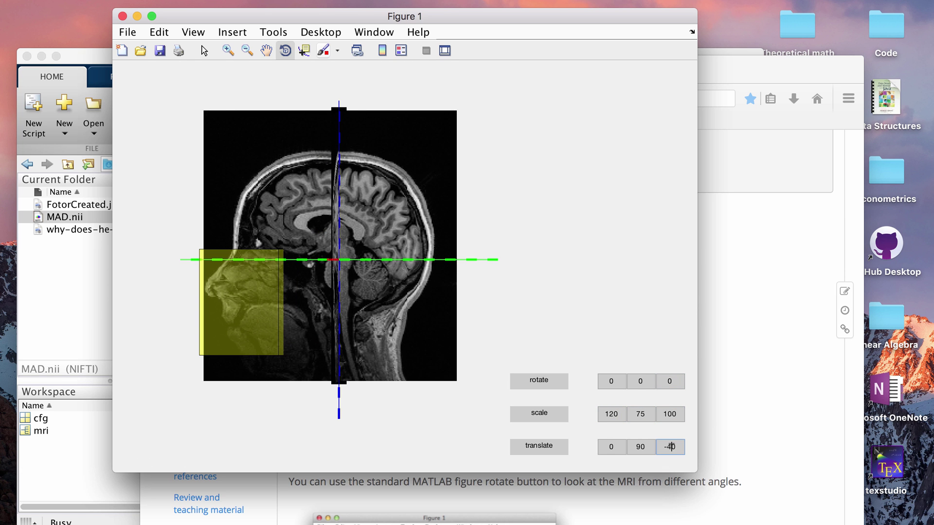
pyautogui.press('BackSpace')
pyautogui.write('7')
pyautogui.press('Return')
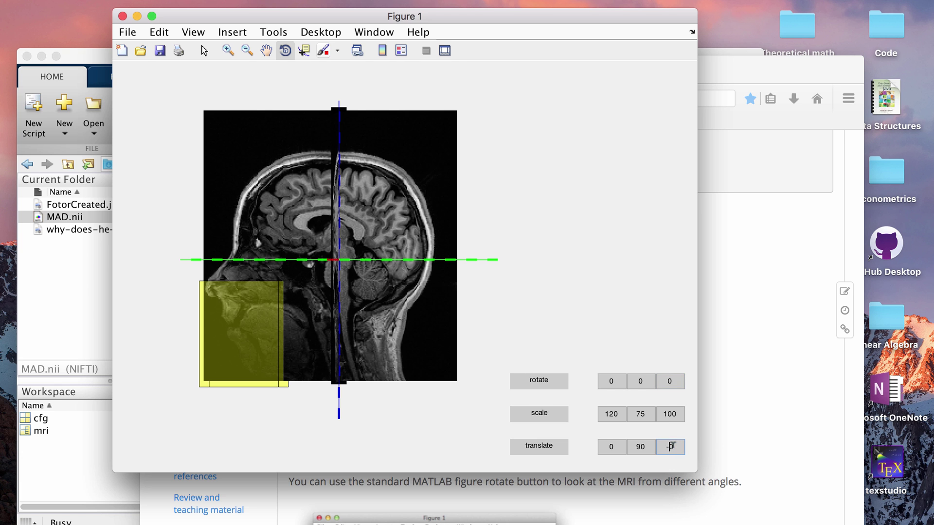
pyautogui.write('5')
pyautogui.press('Return')
pyautogui.moveTo(325, 194); pyautogui.dragTo(296, 204)
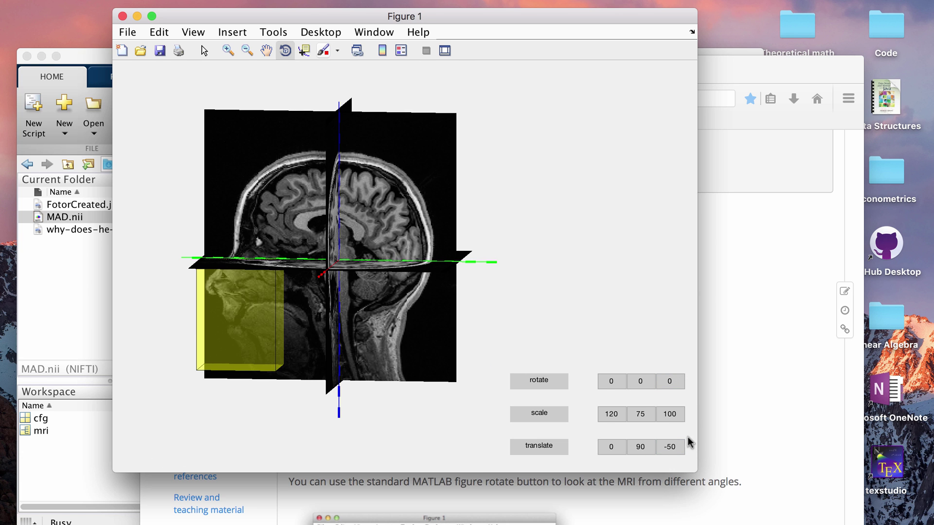
pyautogui.moveTo(287, 214); pyautogui.dragTo(211, 142)
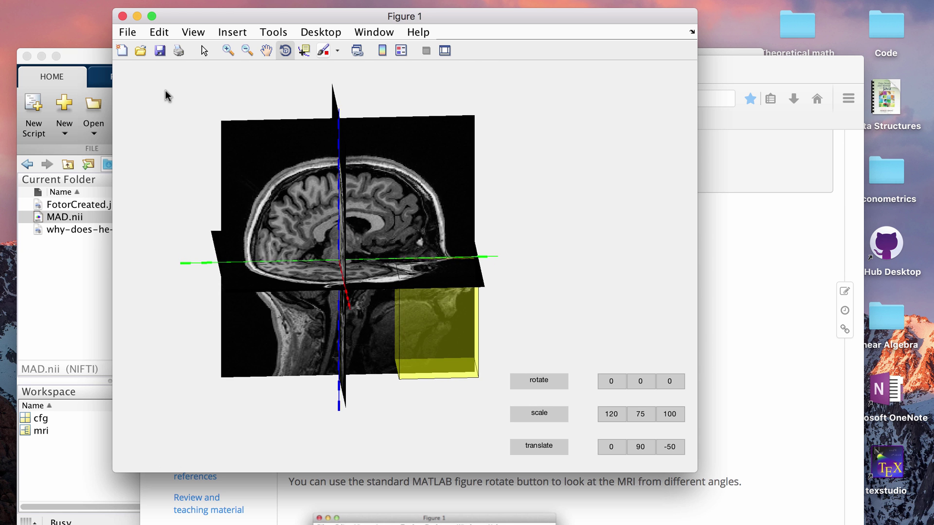
# Step: Close the old figure and run the FAQ's ft_sourceplot code to show mri_anon in three slices
pyautogui.click(123, 16)
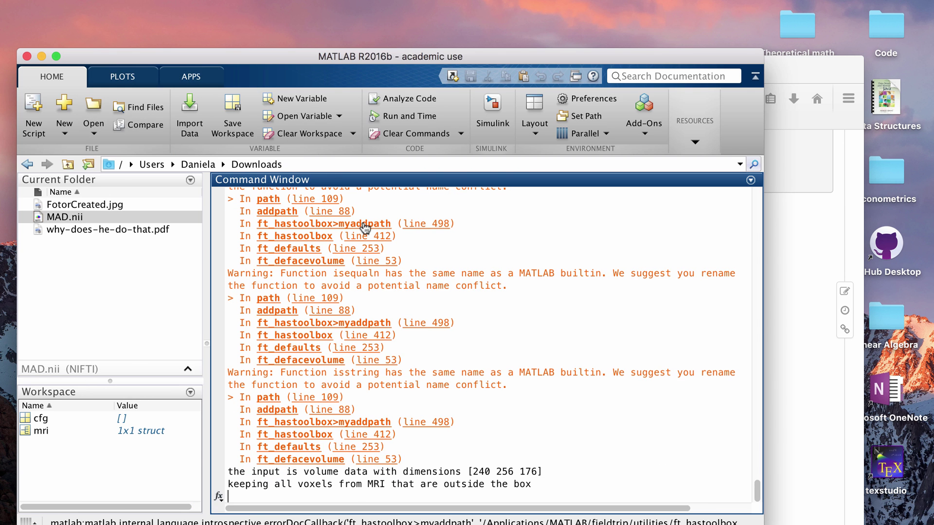
pyautogui.click(801, 296)
pyautogui.scroll(-10, 725, 323)
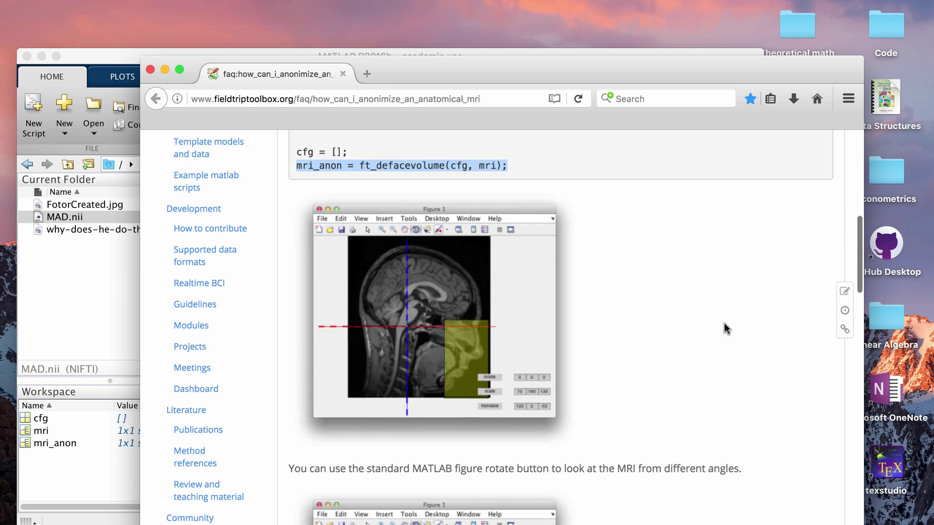
pyautogui.moveTo(462, 215); pyautogui.dragTo(296, 200)
pyautogui.press('super+c')
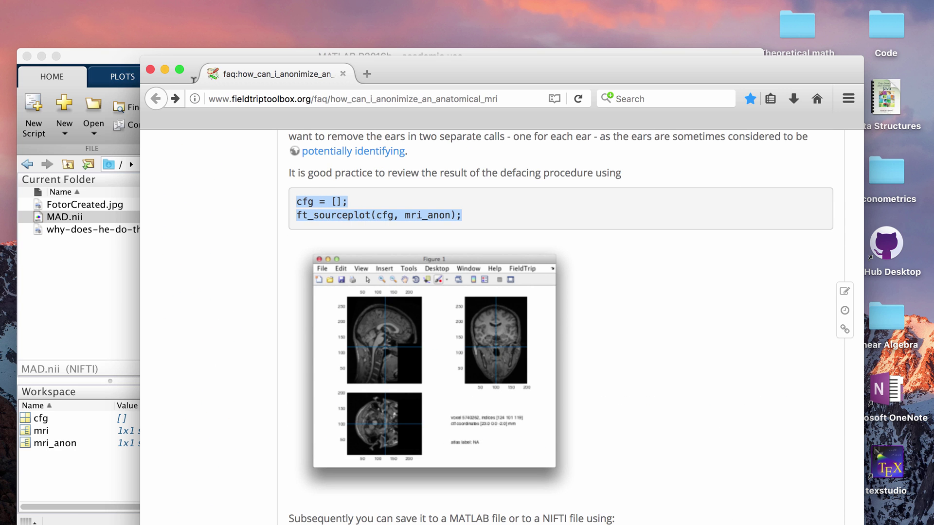
pyautogui.click(115, 52)
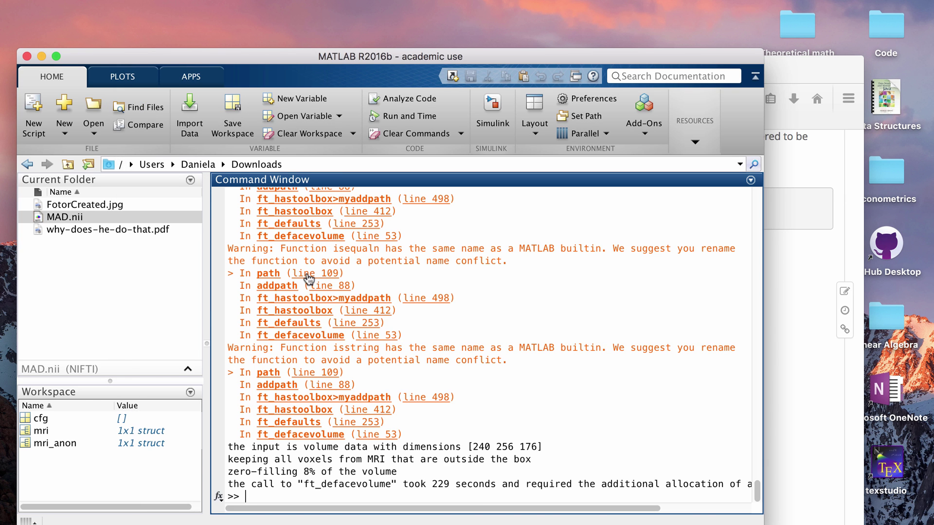
pyautogui.press('super+v')
pyautogui.press('Return')
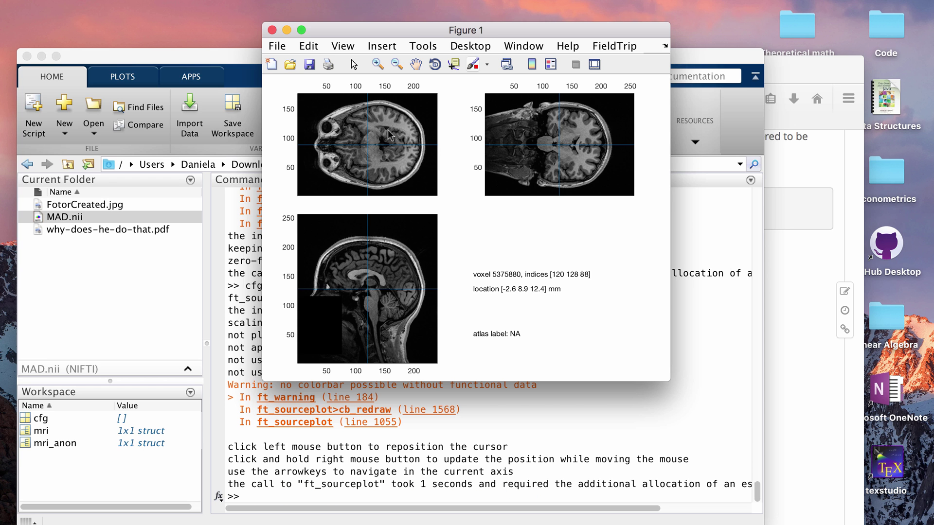
# Step: Move the crosshair to seven points in the axial slice, then close Figure 1
pyautogui.click(388, 131)
pyautogui.click(388, 139)
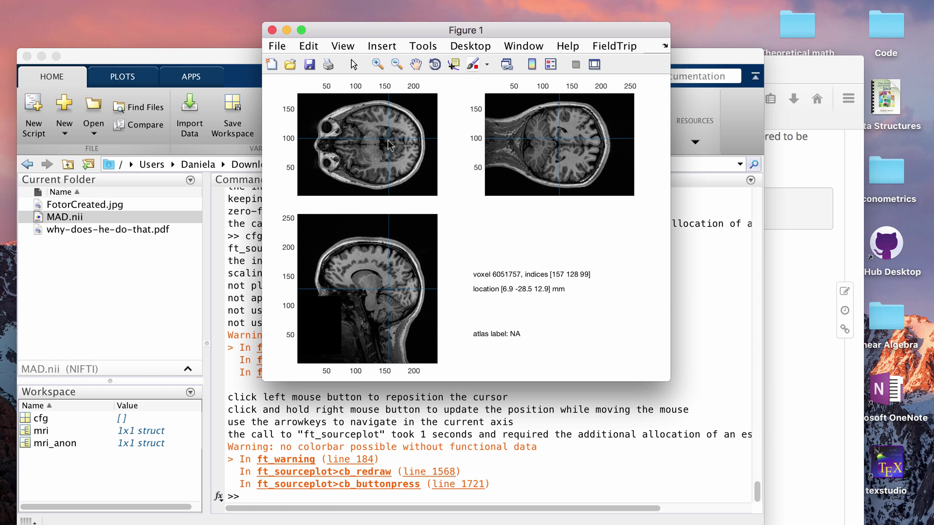
pyautogui.click(389, 152)
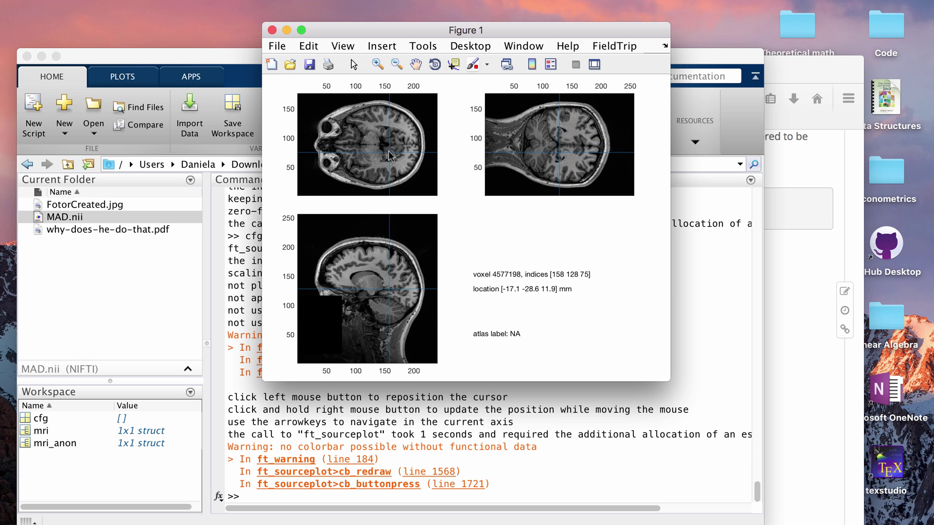
pyautogui.click(387, 132)
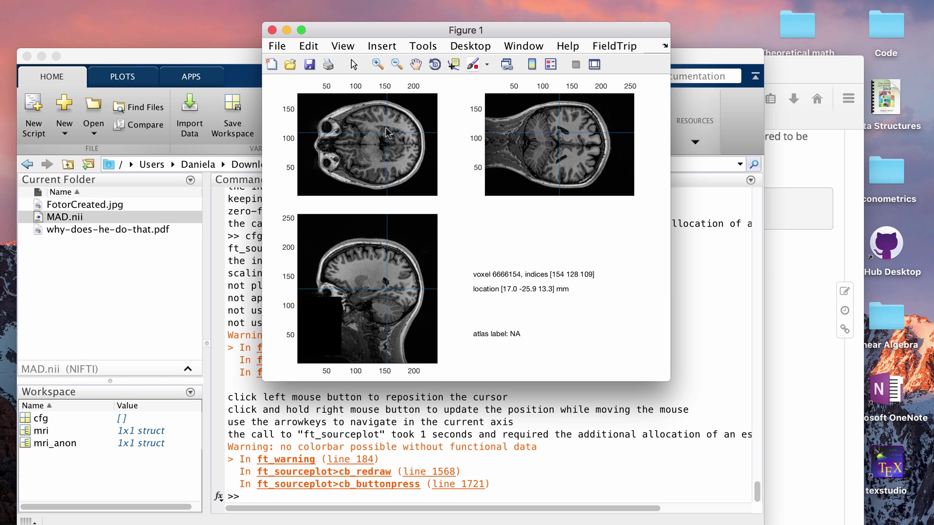
pyautogui.click(385, 123)
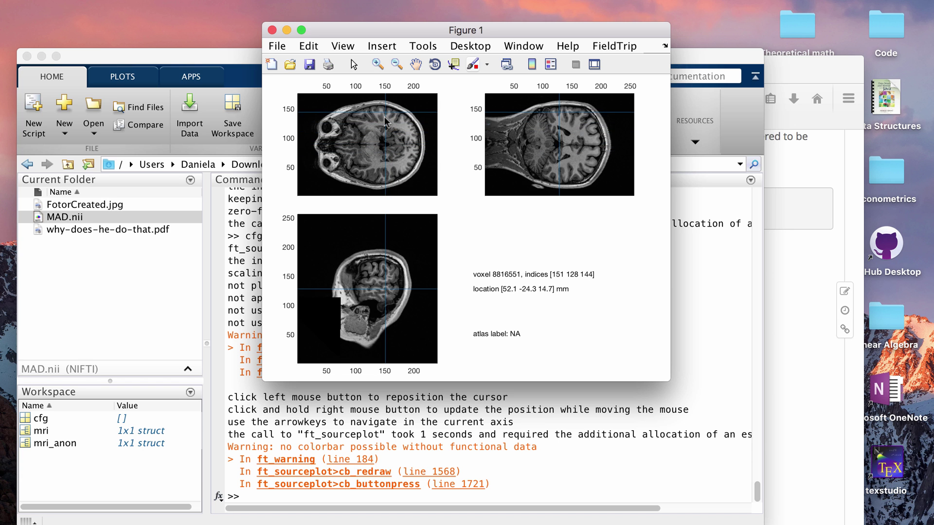
pyautogui.click(392, 147)
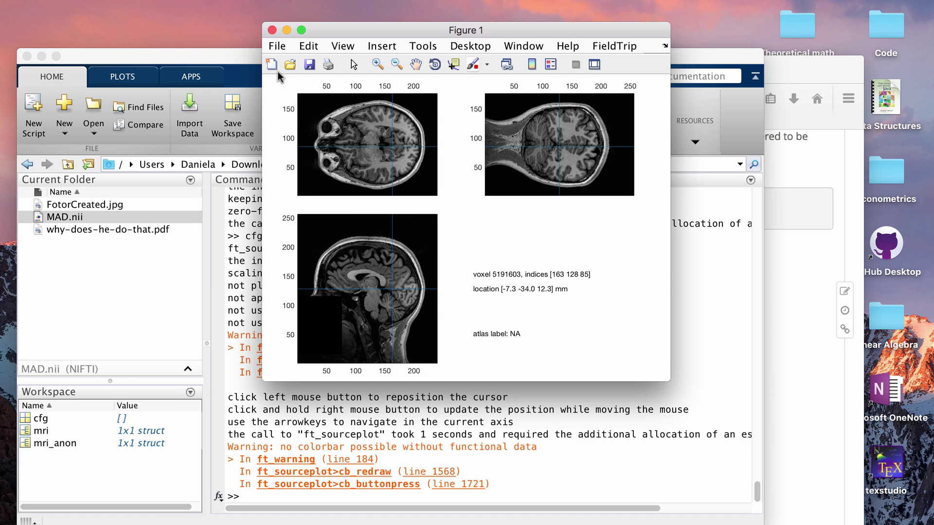
pyautogui.click(378, 129)
pyautogui.click(272, 30)
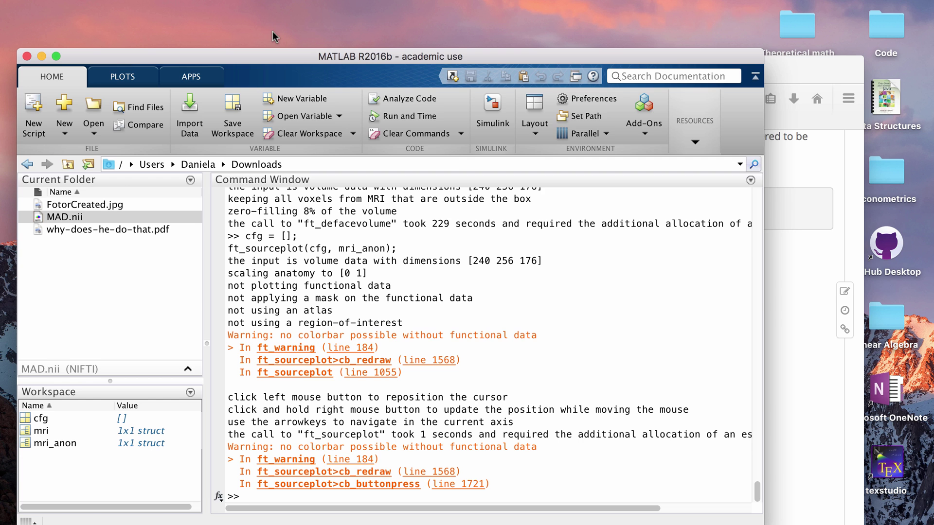
# Step: Save mri_anon as MAD_deface.nii via the FAQ's ft_write_mri line, then find it in Downloads
pyautogui.click(817, 280)
pyautogui.scroll(-6, 690, 299)
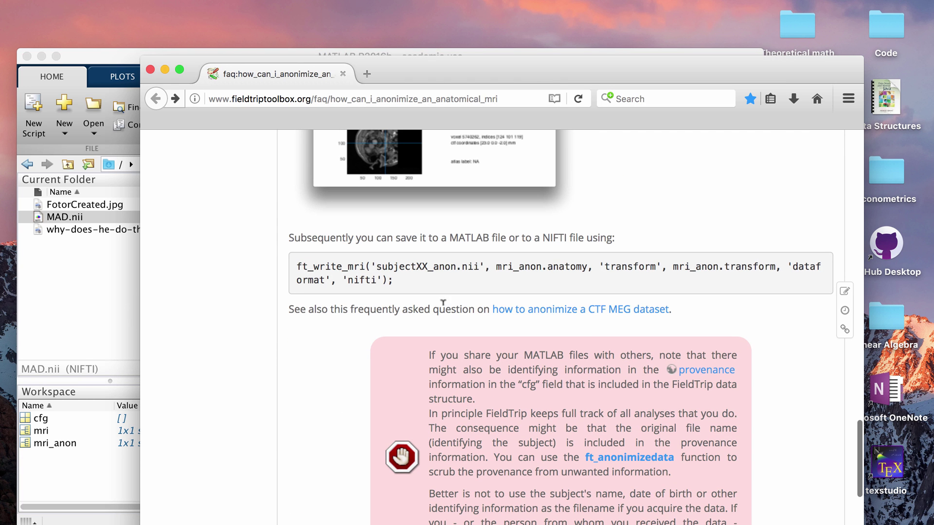
pyautogui.moveTo(394, 281); pyautogui.dragTo(293, 267)
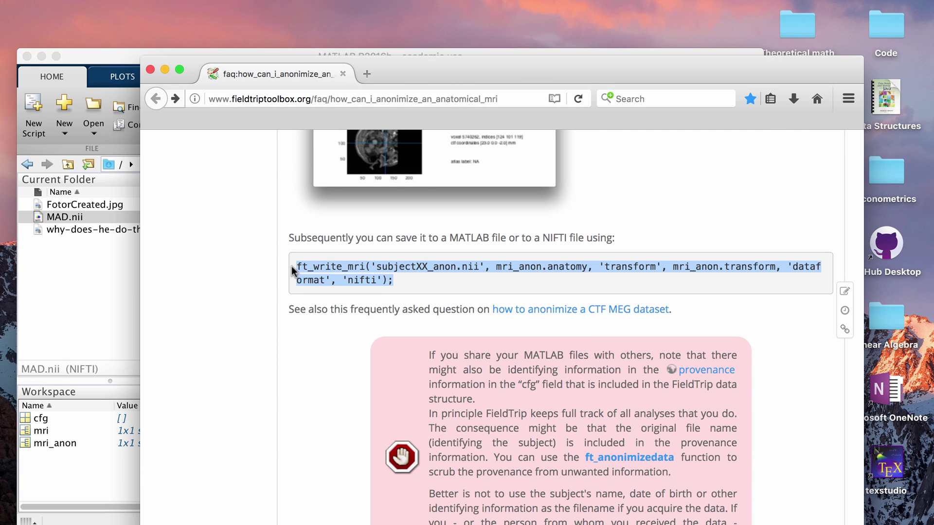
pyautogui.press('super+c')
pyautogui.click(116, 61)
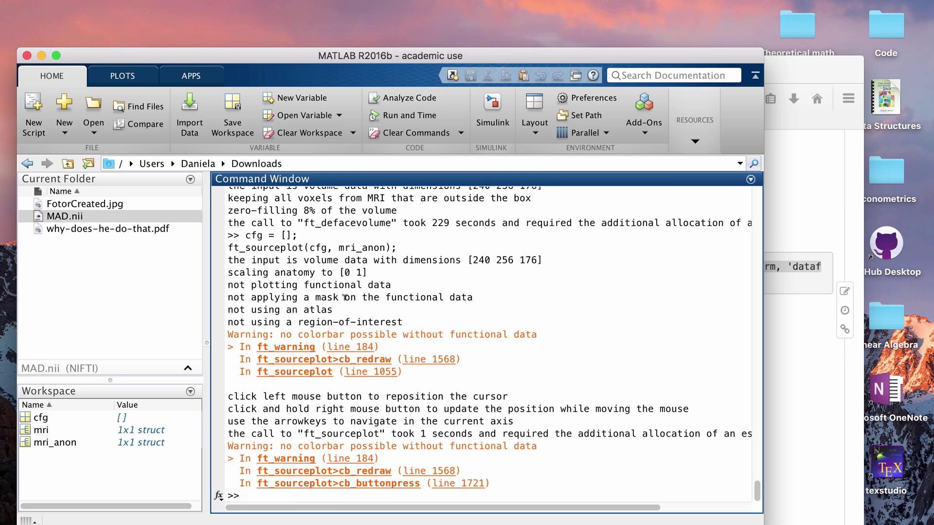
pyautogui.press('super+v')
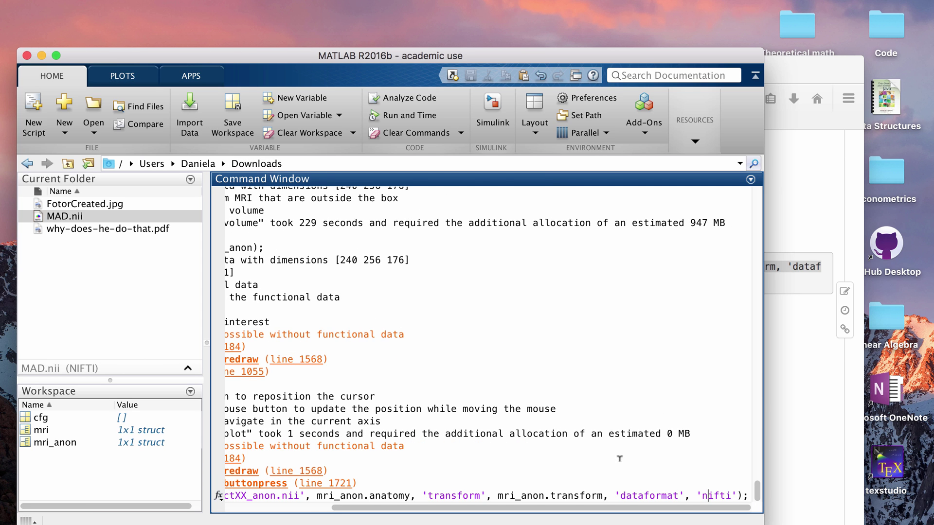
pyautogui.click(323, 508)
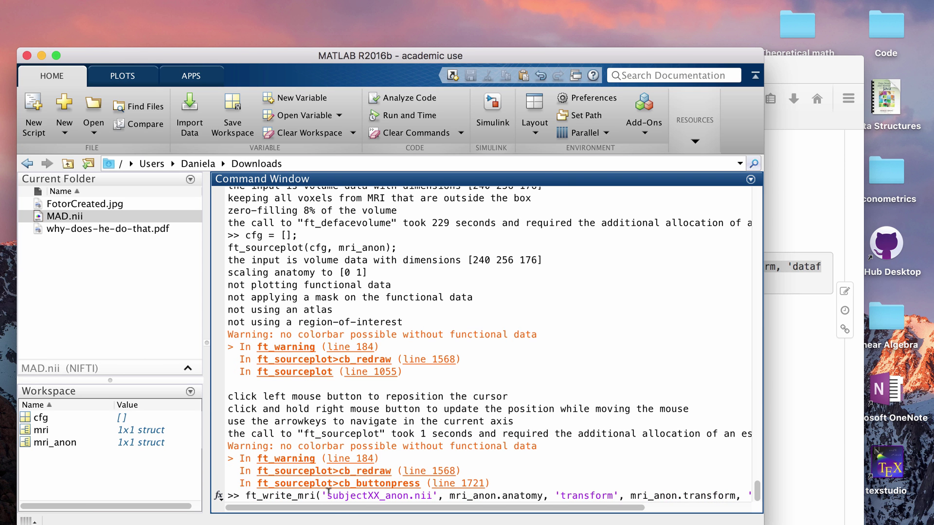
pyautogui.moveTo(327, 495); pyautogui.dragTo(432, 495)
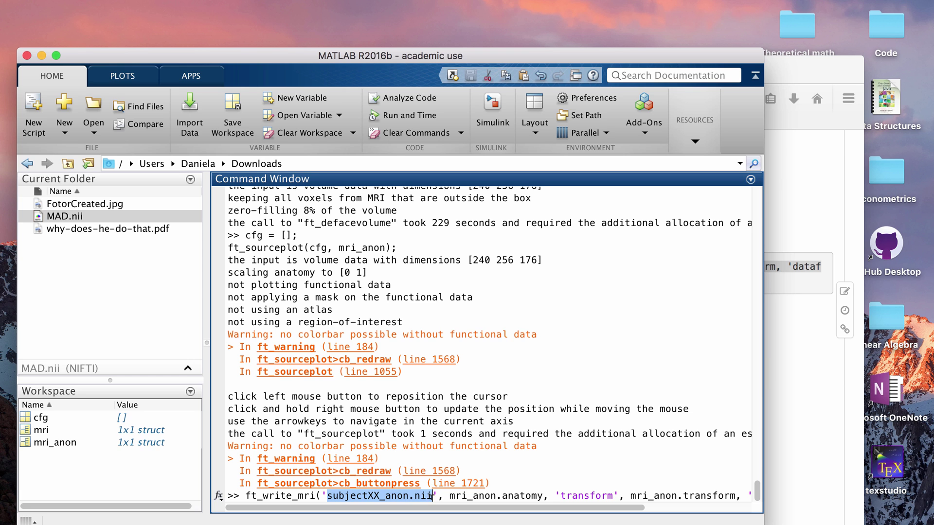
pyautogui.write('MAD_deface.n')
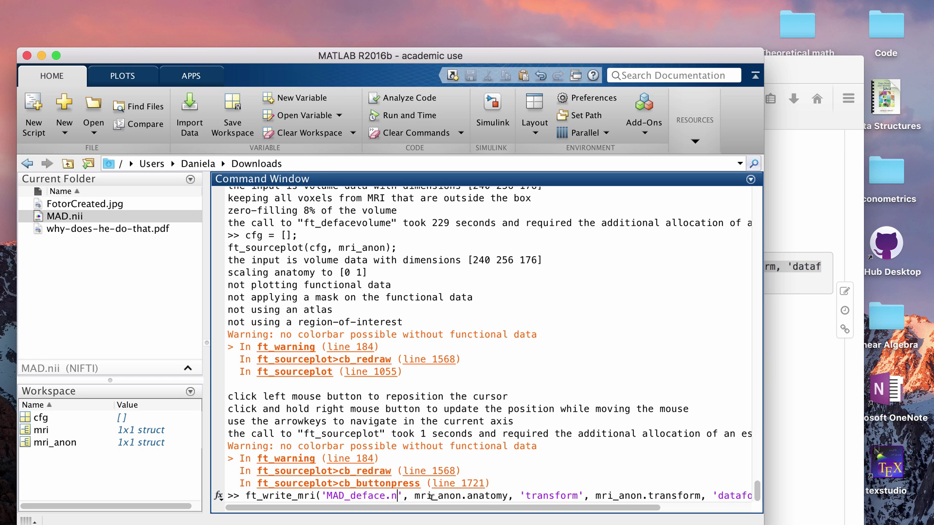
pyautogui.write('ii')
pyautogui.press('Return')
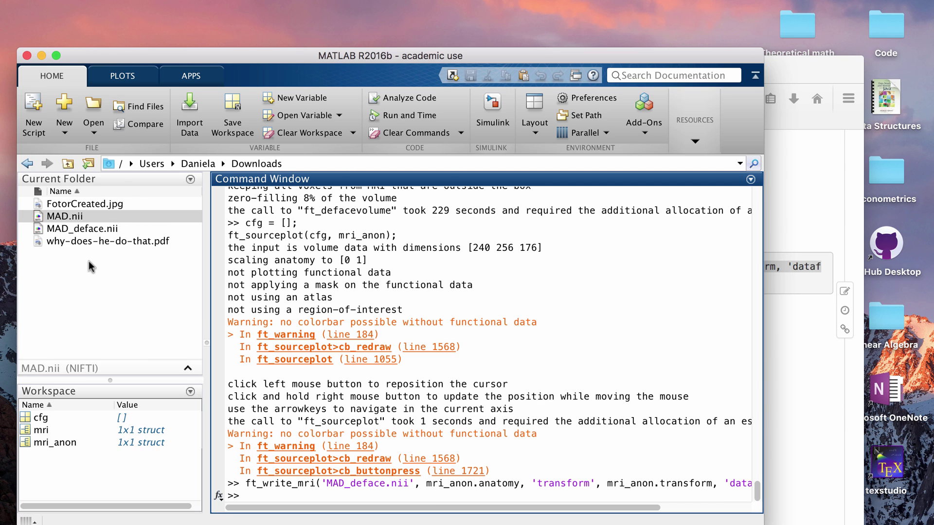
pyautogui.click(95, 233)
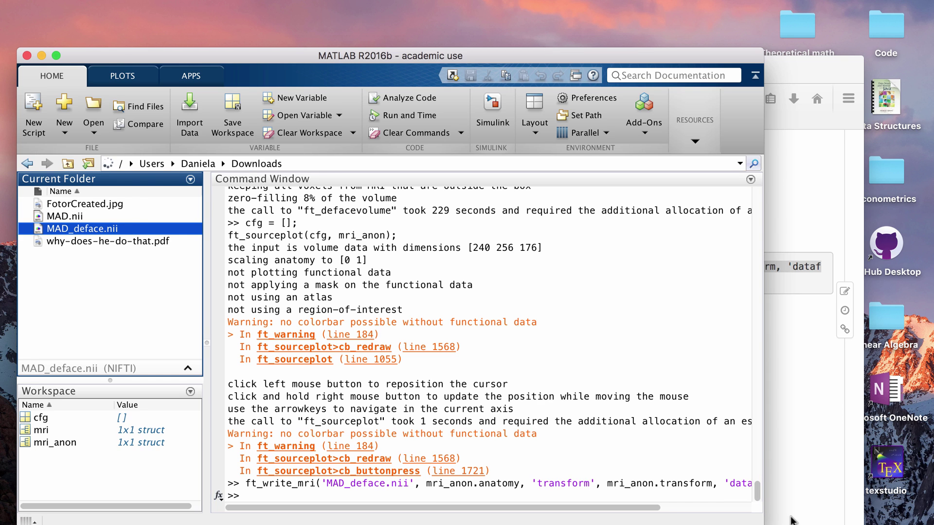
pyautogui.click(741, 517)
# Step: Open MAD_deface.nii in MRIcron, scan axial and coronal slices for the blanked face, then close it
pyautogui.click(747, 468)
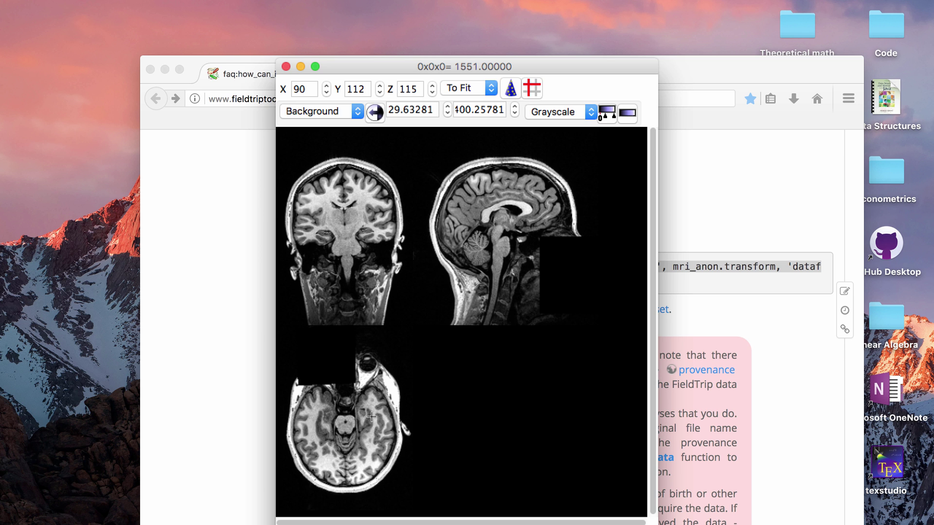
pyautogui.moveTo(371, 416); pyautogui.dragTo(340, 401)
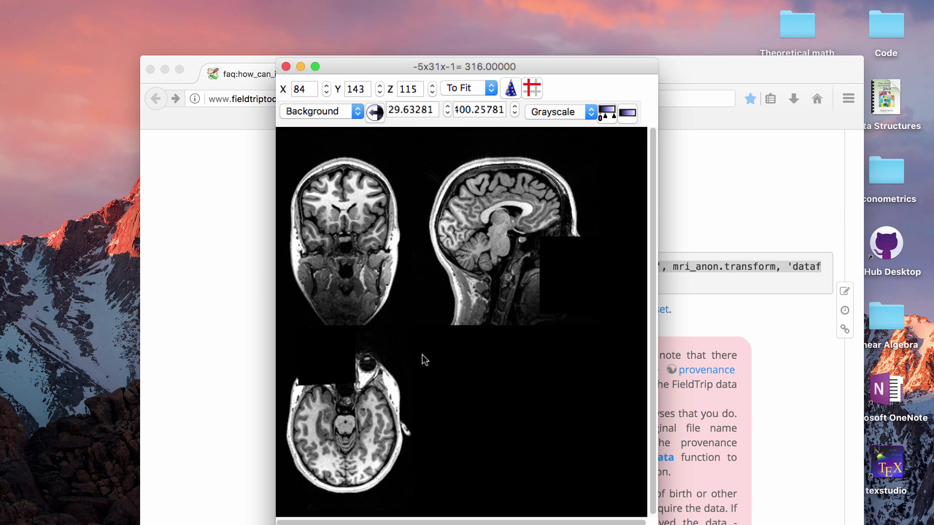
pyautogui.scroll(6, 424, 360)
pyautogui.moveTo(292, 240); pyautogui.dragTo(402, 236)
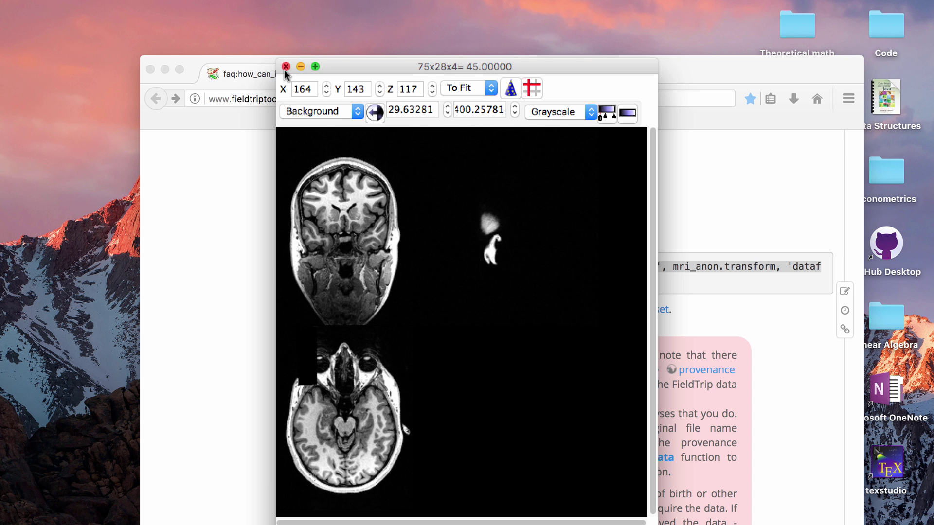
pyautogui.moveTo(359, 405)
pyautogui.mouseDown()
pyautogui.moveTo(367, 407)
pyautogui.moveTo(332, 407)
pyautogui.moveTo(410, 409)
pyautogui.moveTo(345, 402)
pyautogui.mouseUp()
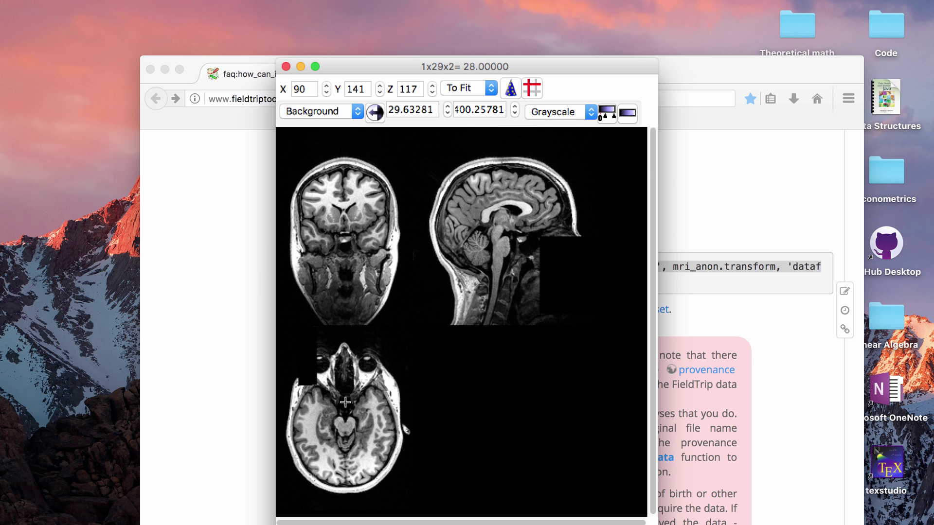
pyautogui.click(286, 66)
pyautogui.click(746, 313)
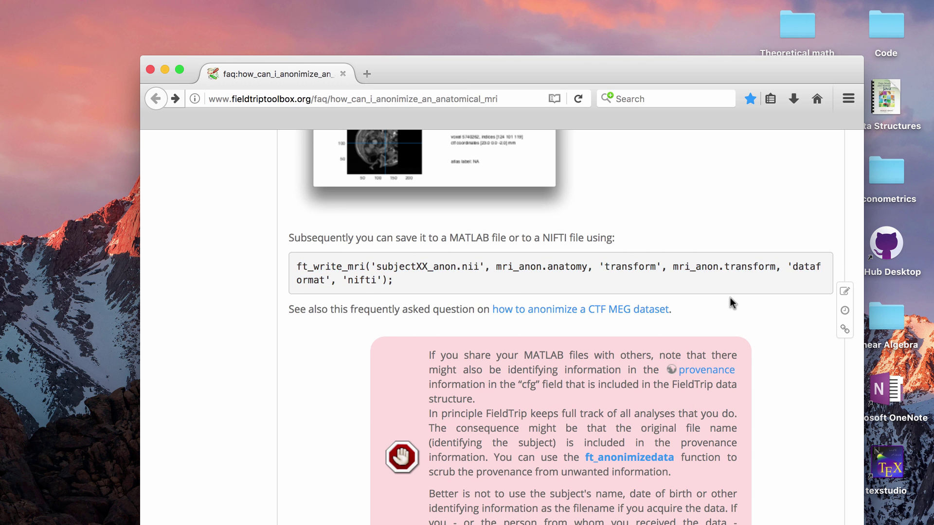